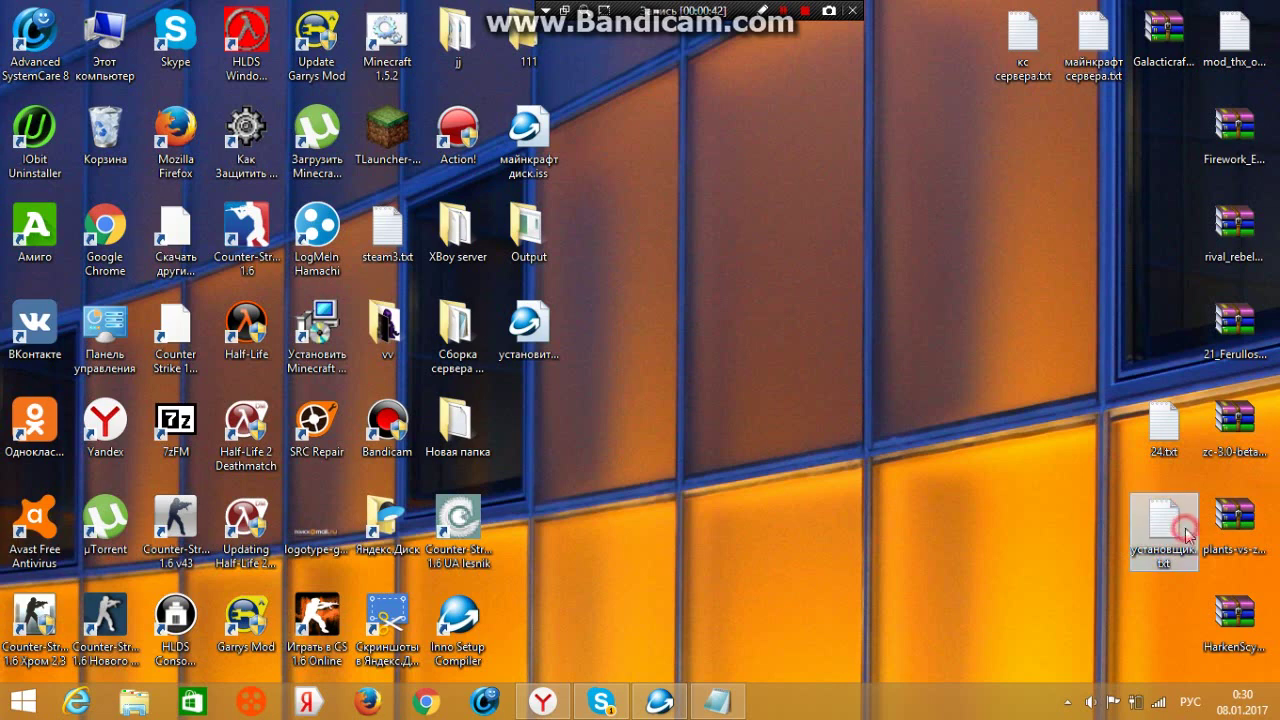
Copy the Yandex Disk link from 24.txt on the desktop and close the file
{"action": "double_click", "coordinate": [1164, 425]}
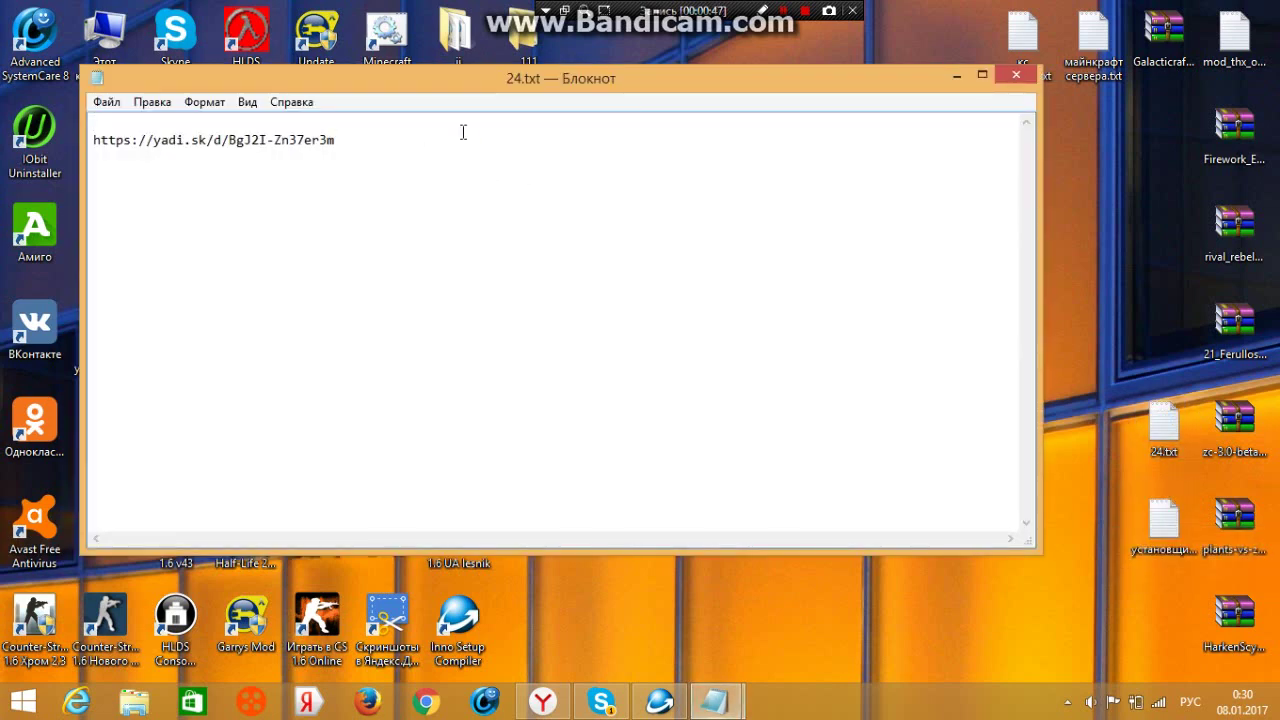
{"action": "left_click_drag", "start_coordinate": [462, 134], "coordinate": [92, 140]}
{"action": "right_click", "coordinate": [117, 143]}
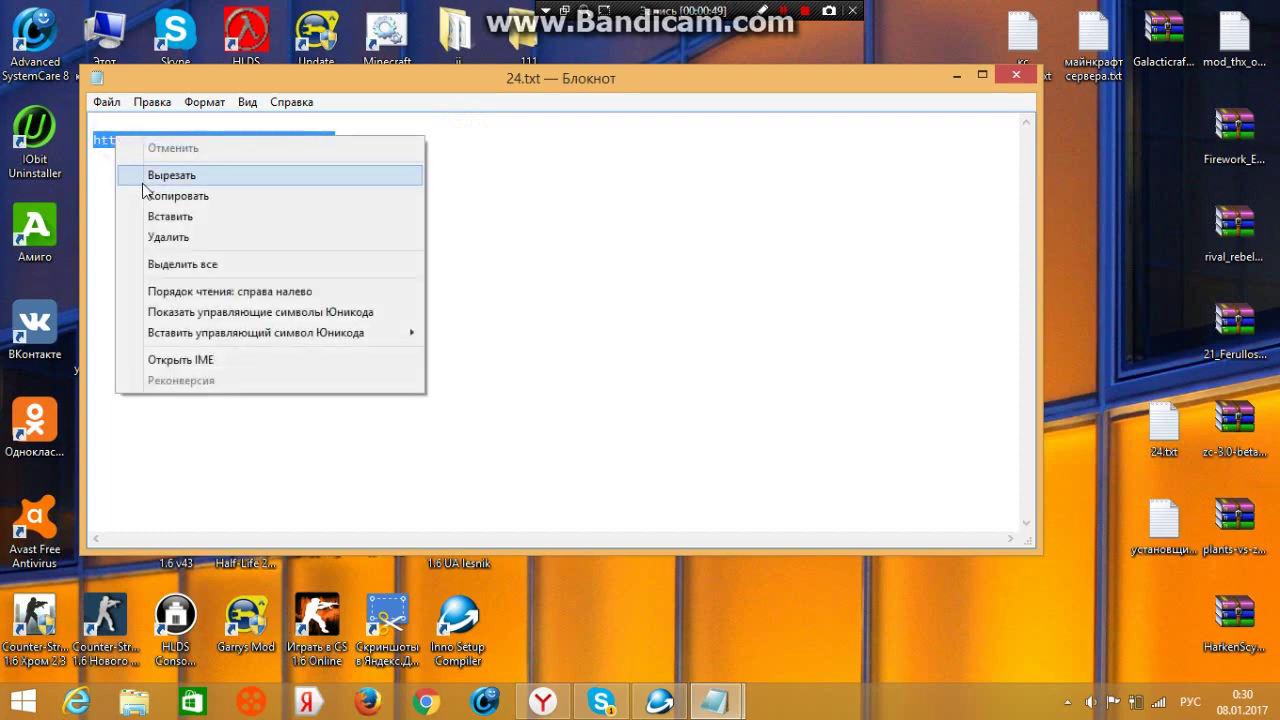
{"action": "left_click", "coordinate": [152, 196]}
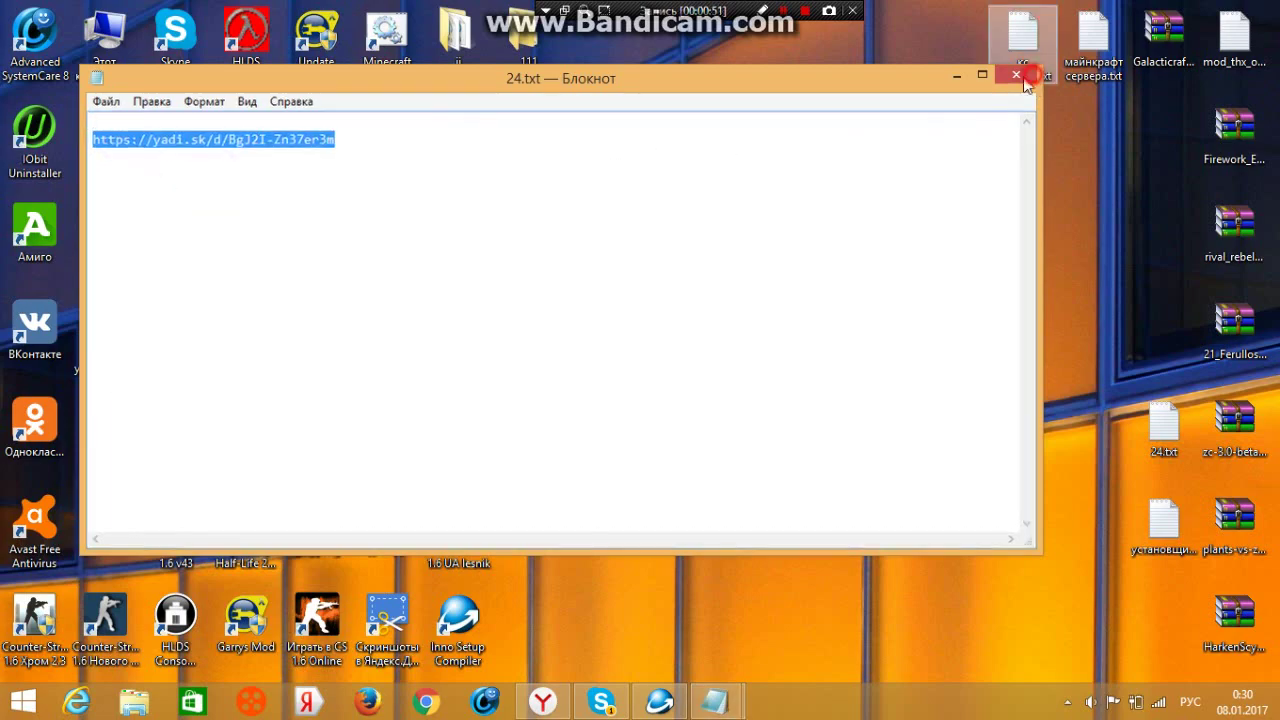
{"action": "left_click", "coordinate": [1016, 76]}
Restore the maximized установщик.txt window to its smaller size and minimize it, leaving Yandex Browser in front
{"action": "left_click", "coordinate": [540, 700]}
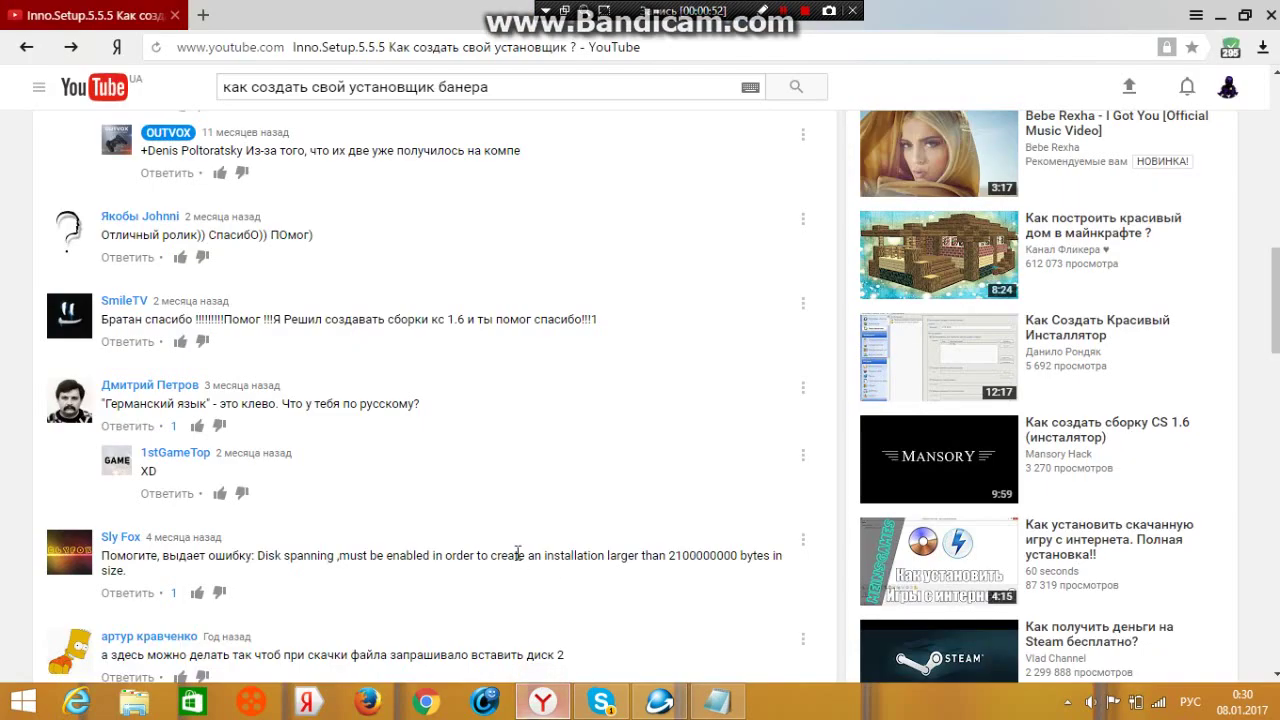
{"action": "left_click", "coordinate": [716, 701]}
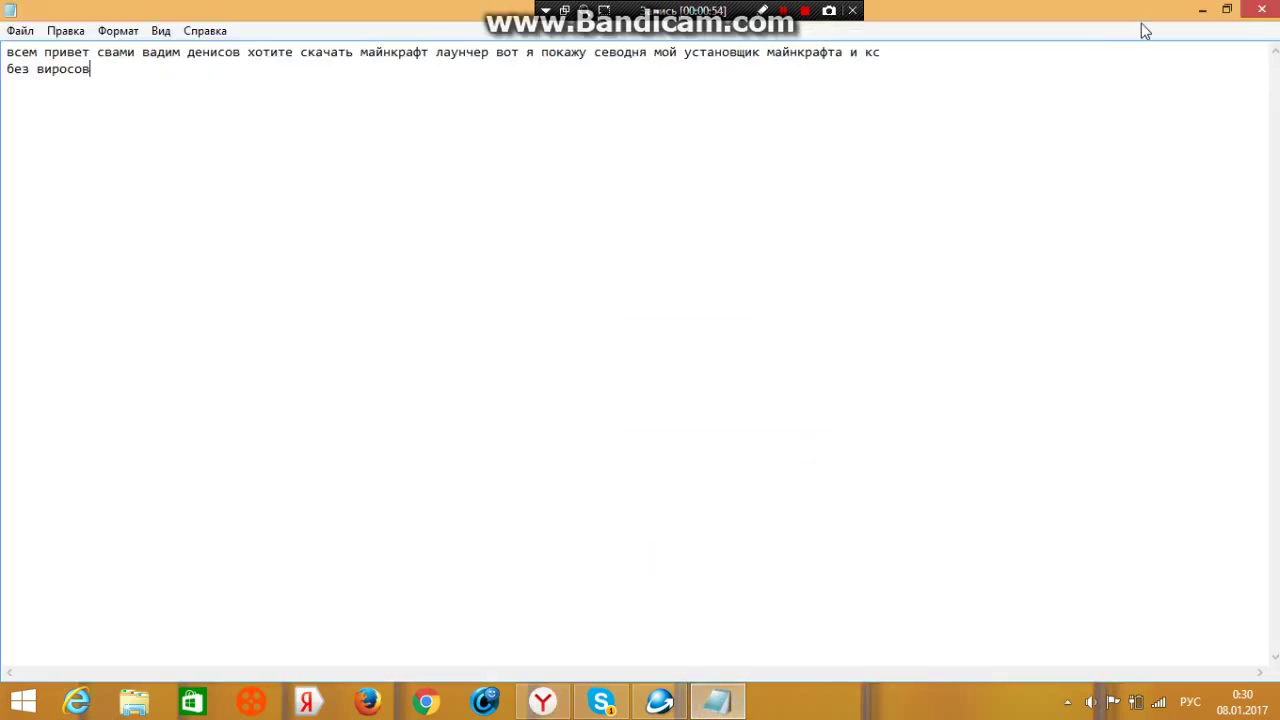
{"action": "left_click", "coordinate": [1227, 9]}
{"action": "left_click", "coordinate": [957, 76]}
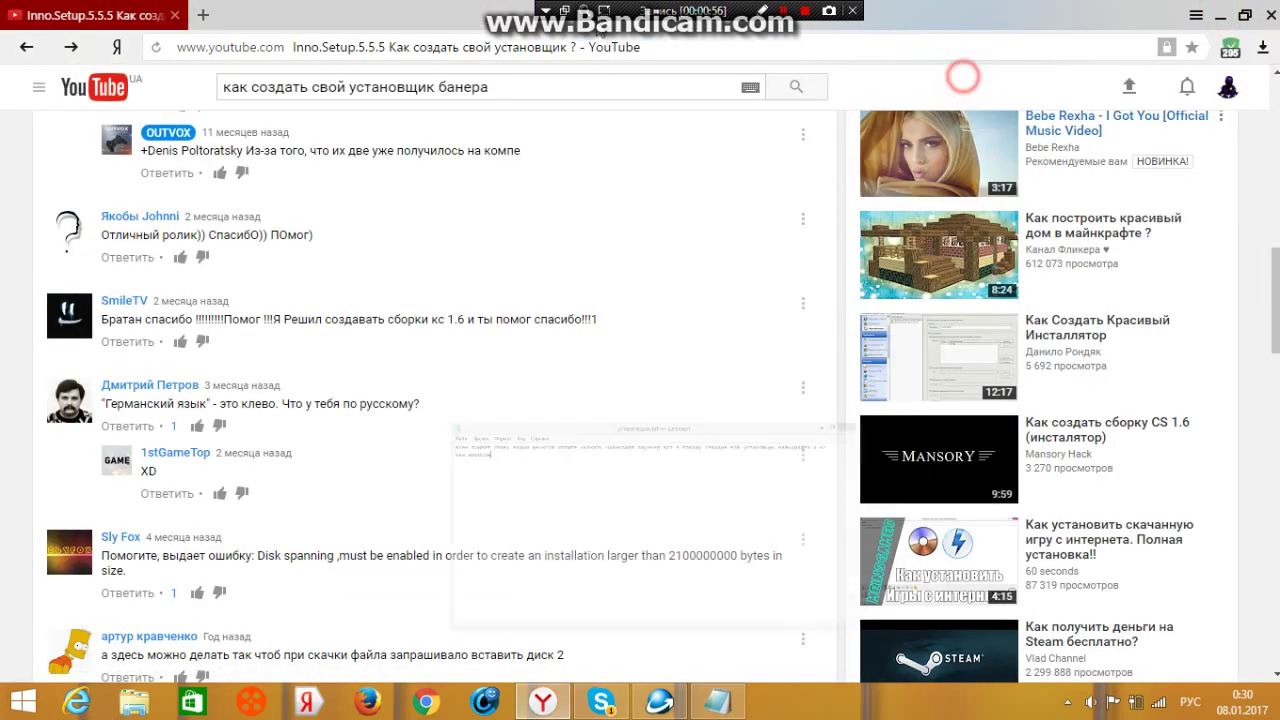
{"action": "left_click", "coordinate": [143, 46]}
{"action": "right_click", "coordinate": [192, 53]}
{"action": "left_click", "coordinate": [233, 115]}
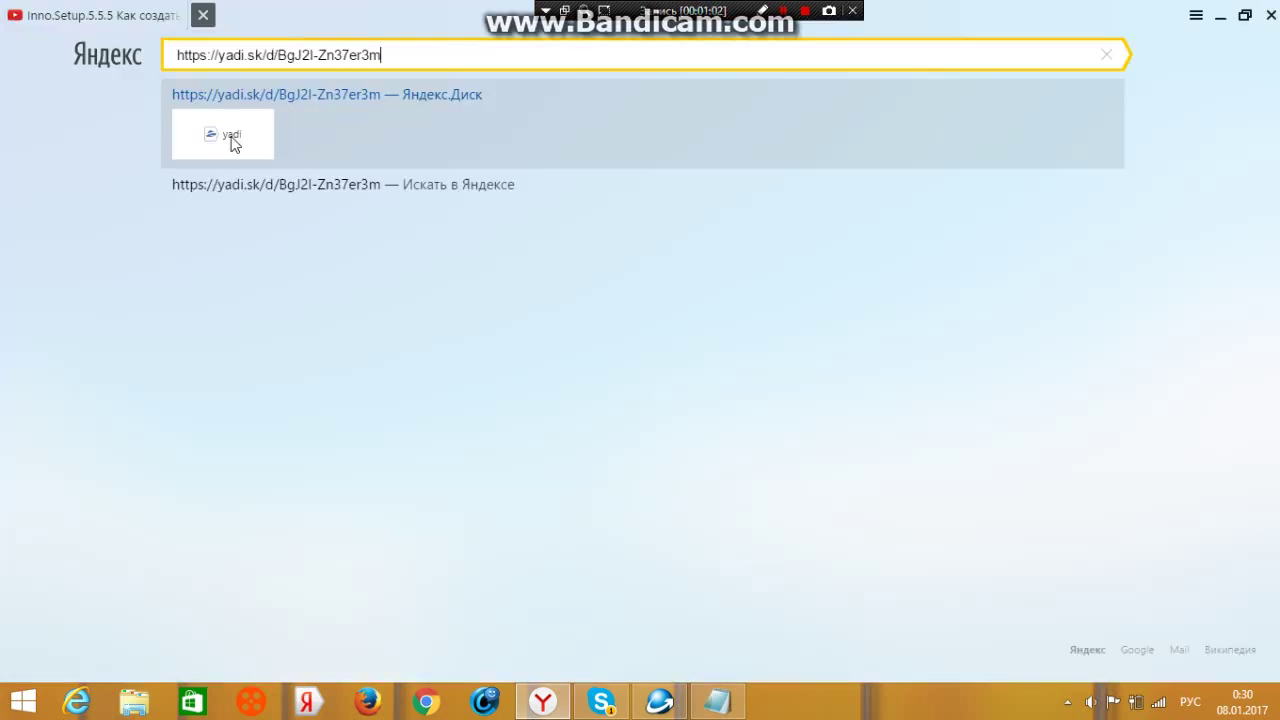
{"action": "key", "text": "Return"}
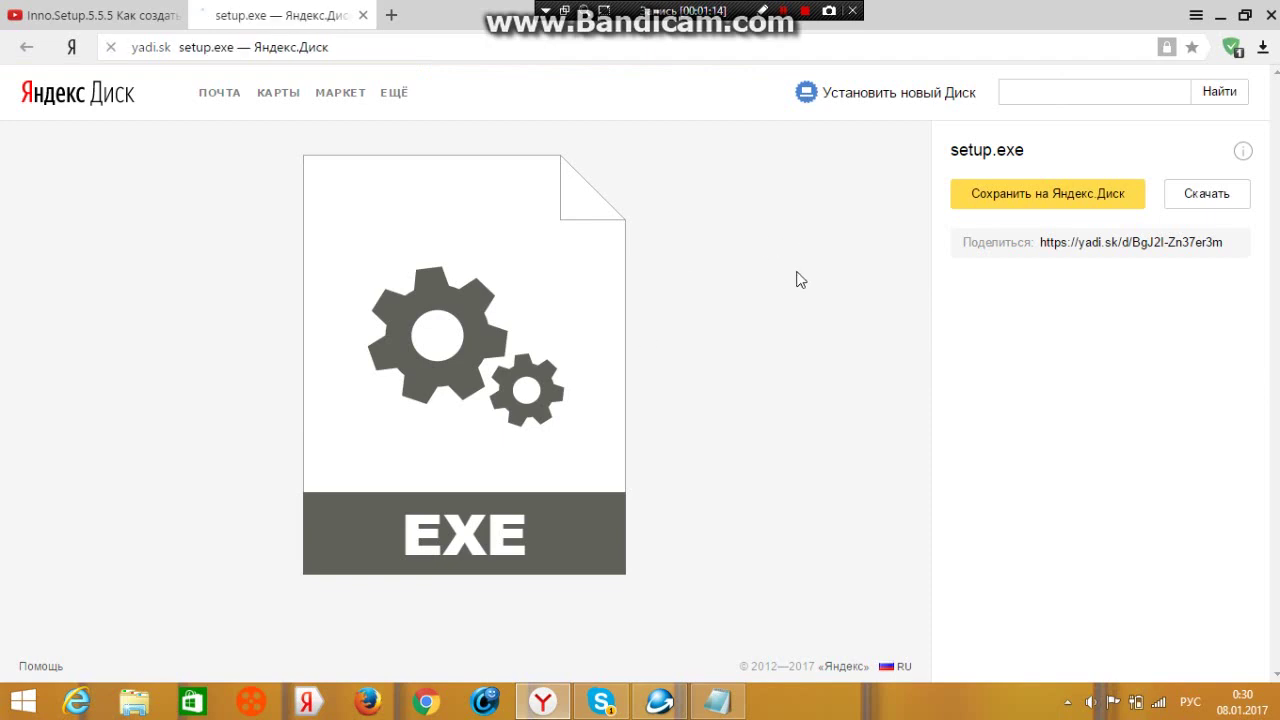
Download setup.exe from the Yandex Disk page and minimize the browser
{"action": "left_click", "coordinate": [1187, 196]}
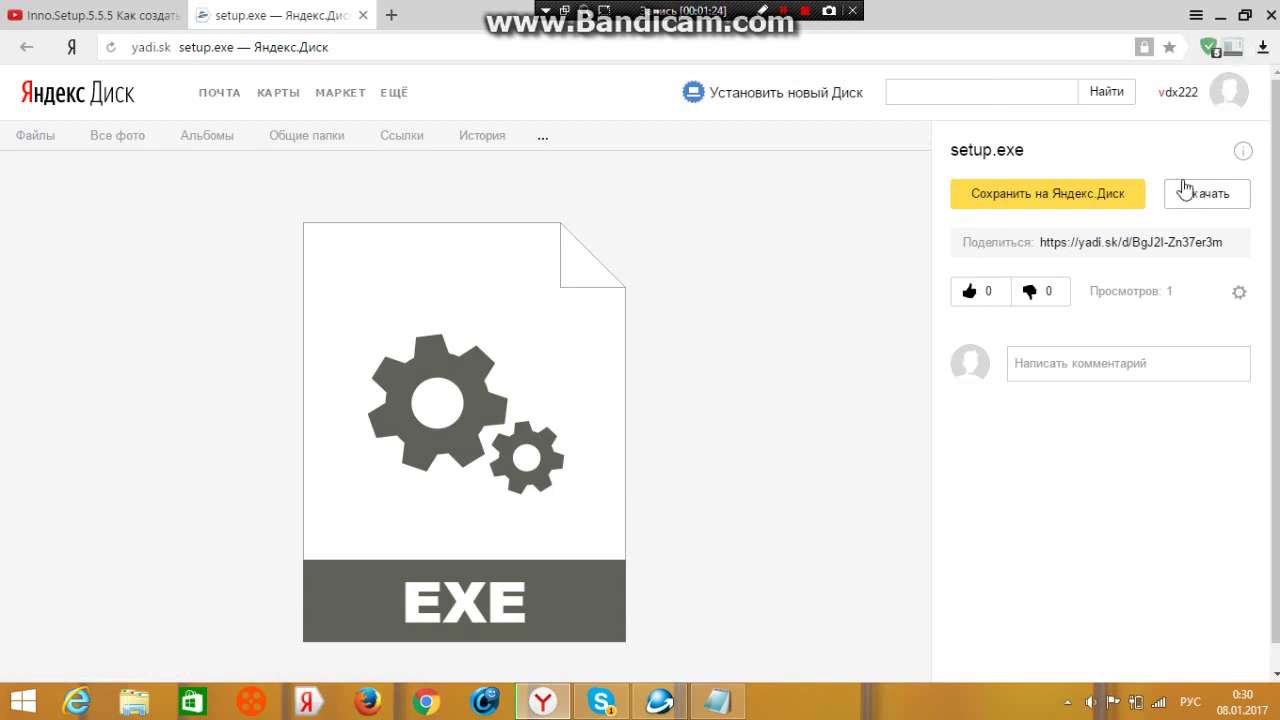
{"action": "mouse_move", "coordinate": [1240, 60]}
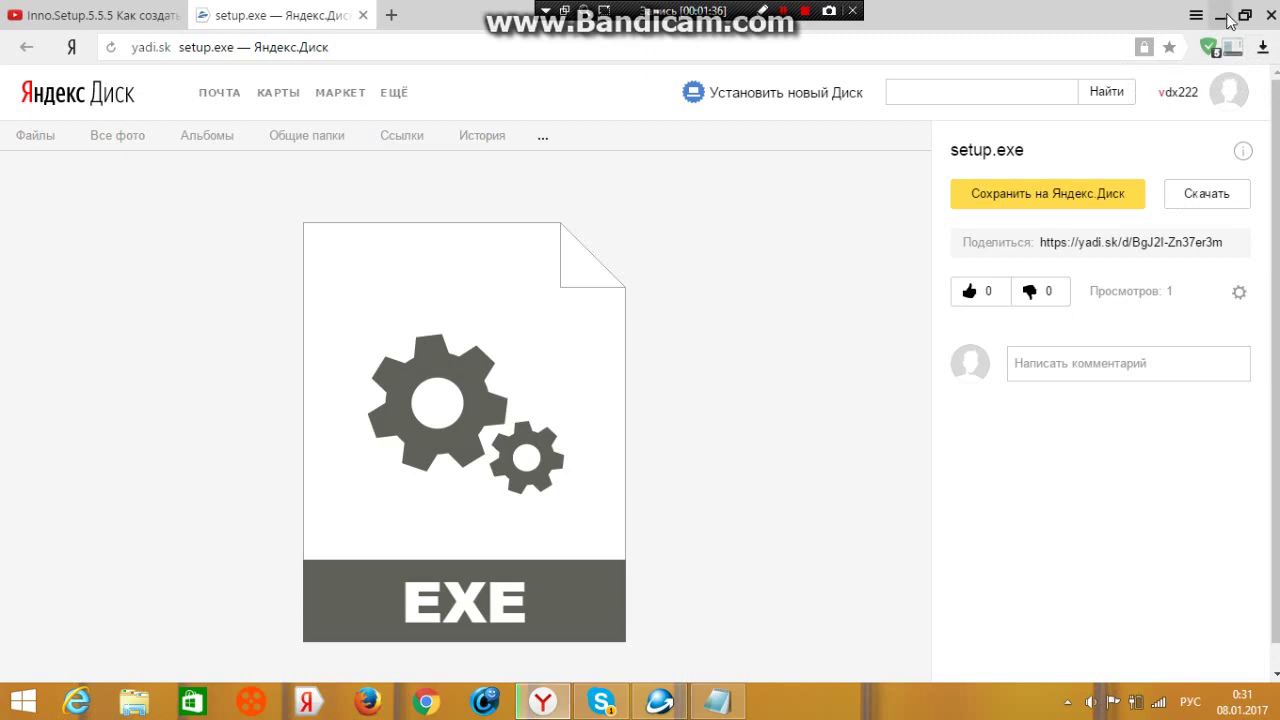
{"action": "left_click", "coordinate": [1222, 16]}
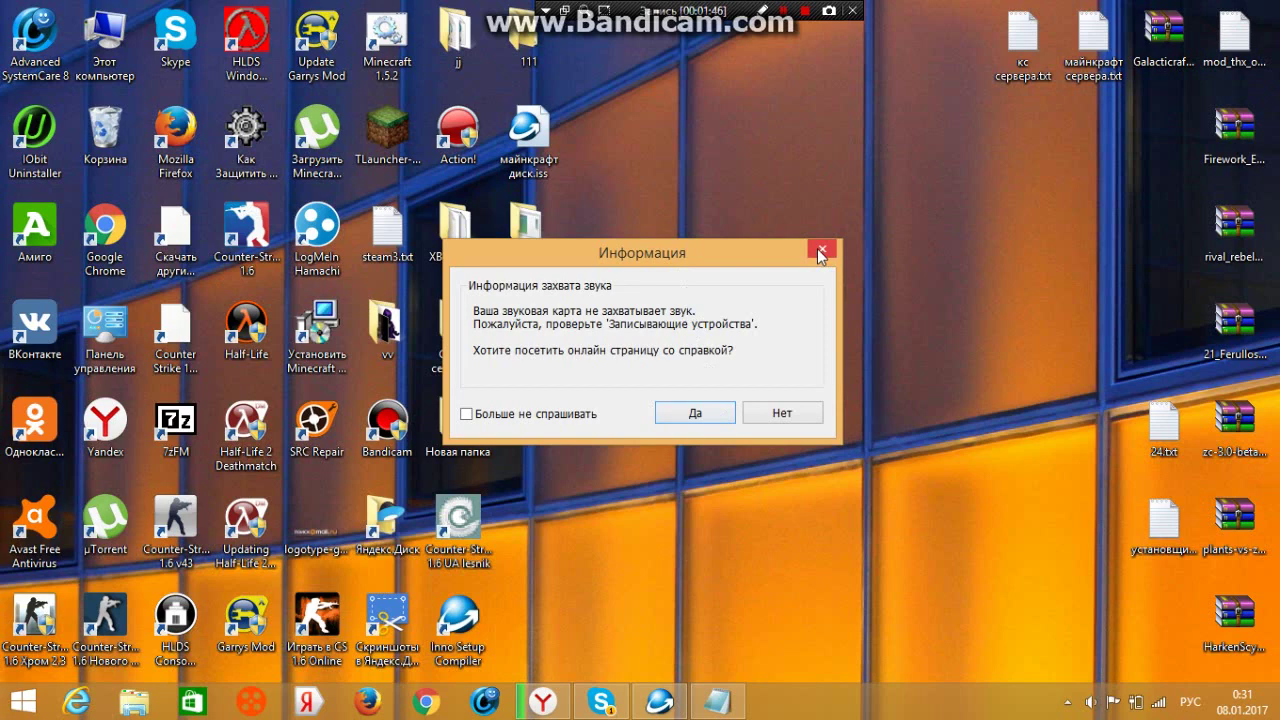
Decline the online help offered for sound capture and raise the system volume
{"action": "left_click", "coordinate": [785, 413]}
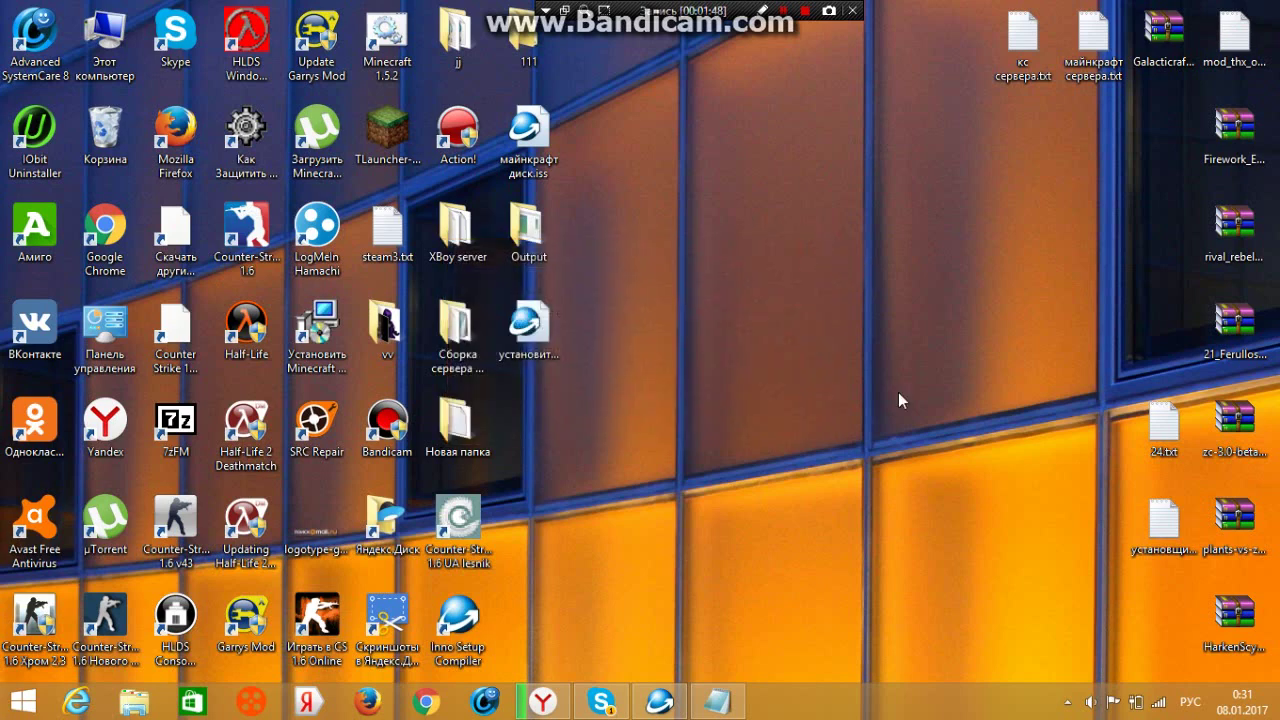
{"action": "left_click_drag", "start_coordinate": [902, 404], "coordinate": [1030, 655]}
{"action": "left_click", "coordinate": [1090, 703]}
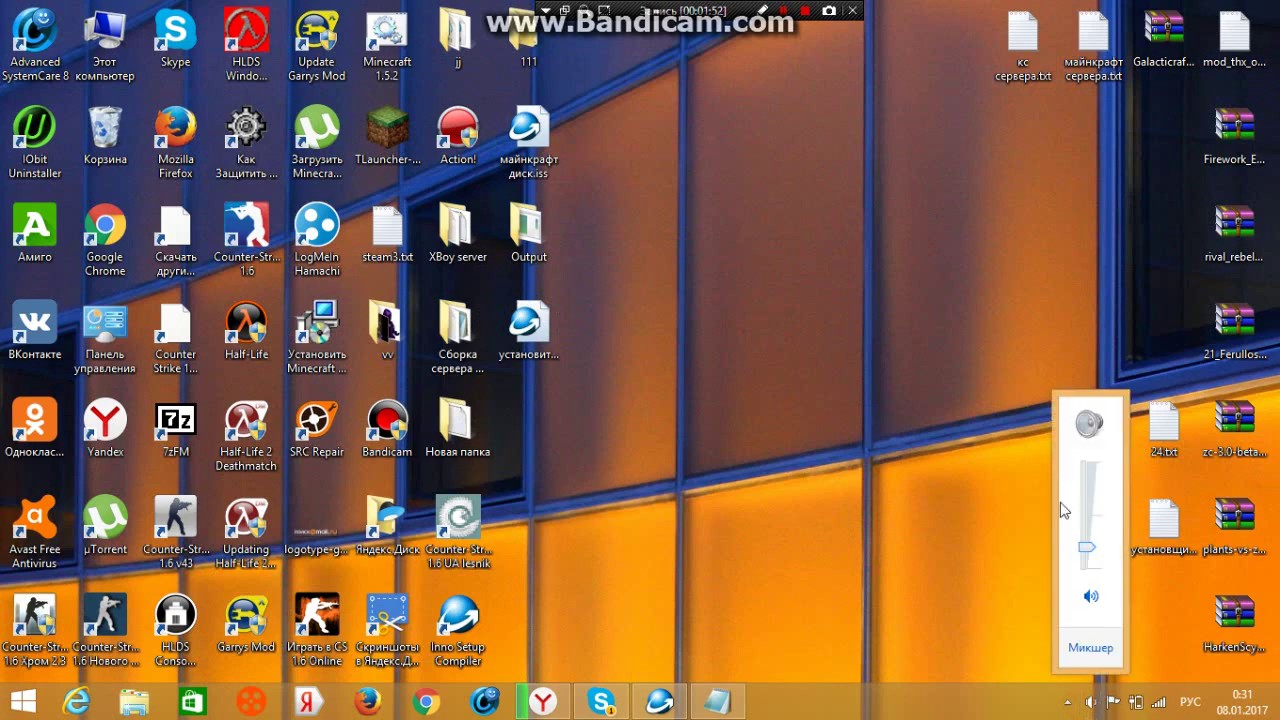
{"action": "left_click", "coordinate": [1087, 505]}
{"action": "left_click_drag", "start_coordinate": [1089, 512], "coordinate": [1089, 522]}
{"action": "left_click", "coordinate": [793, 490]}
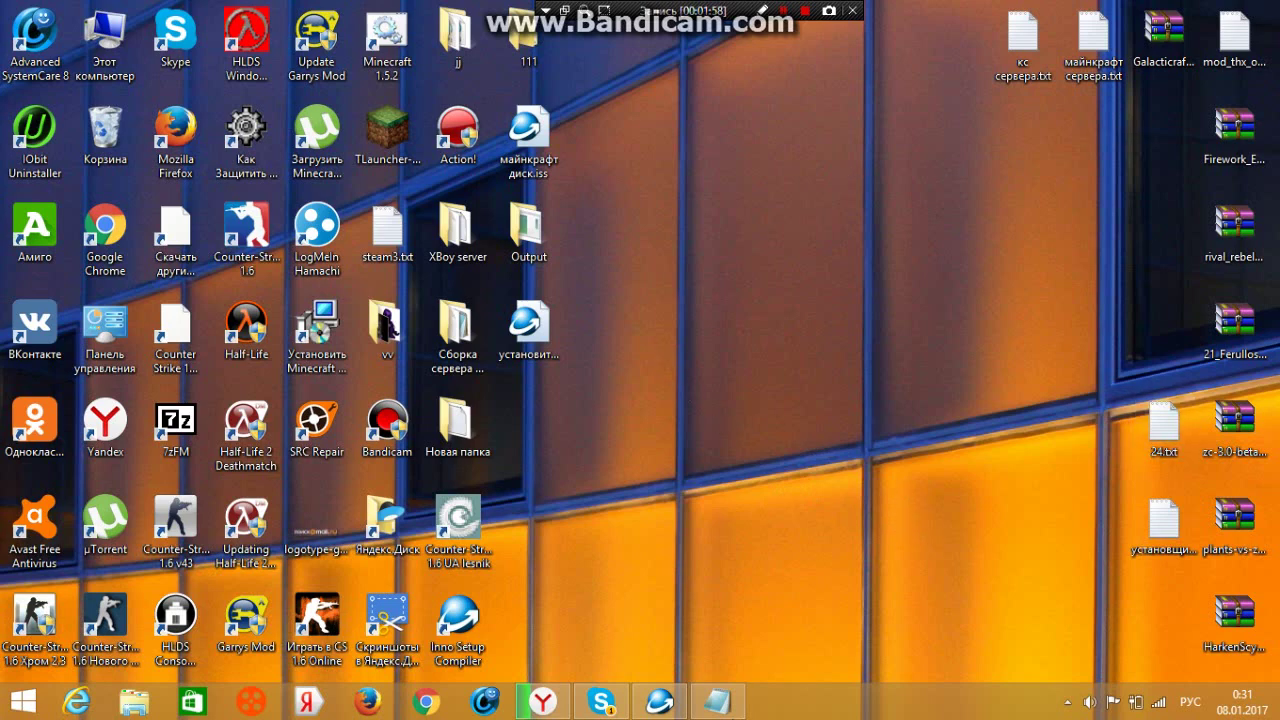
In установщик.txt, add the line "кароче переходите по сылке" and paste the copied Yandex Disk link below it
{"action": "left_click", "coordinate": [717, 701]}
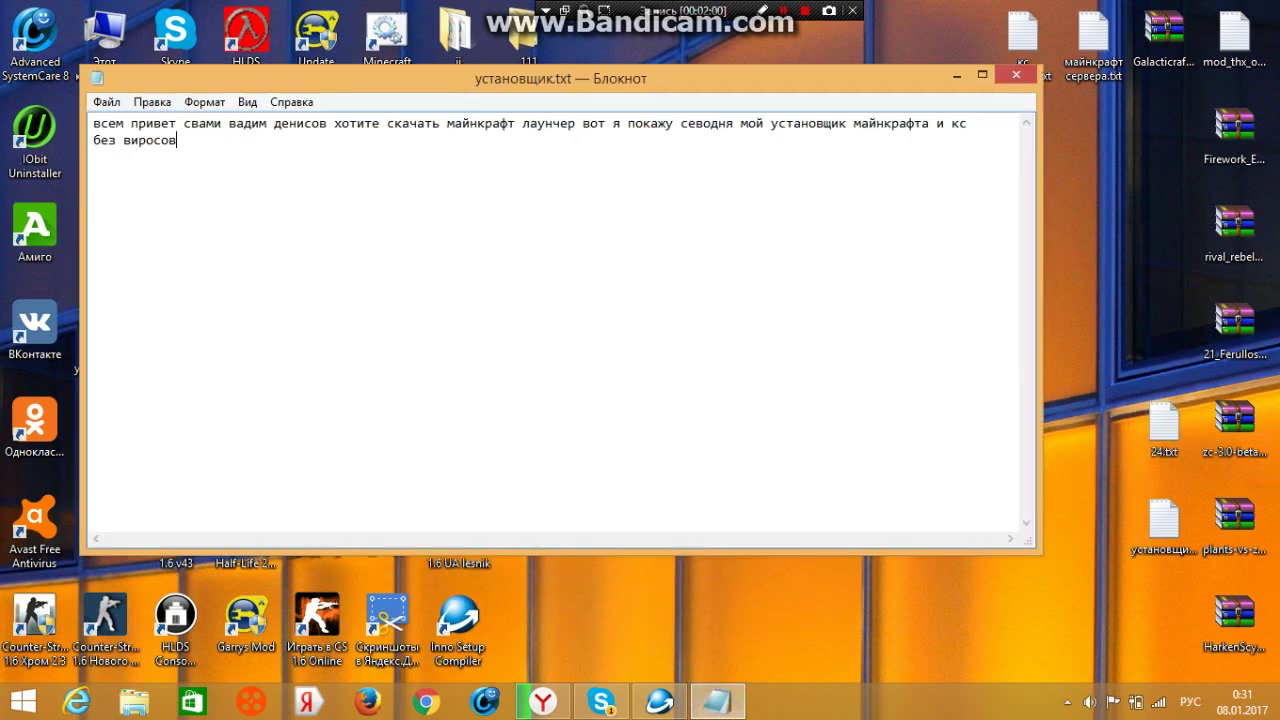
{"action": "key", "text": "Return"}
{"action": "type", "text": "кароче переходит"}
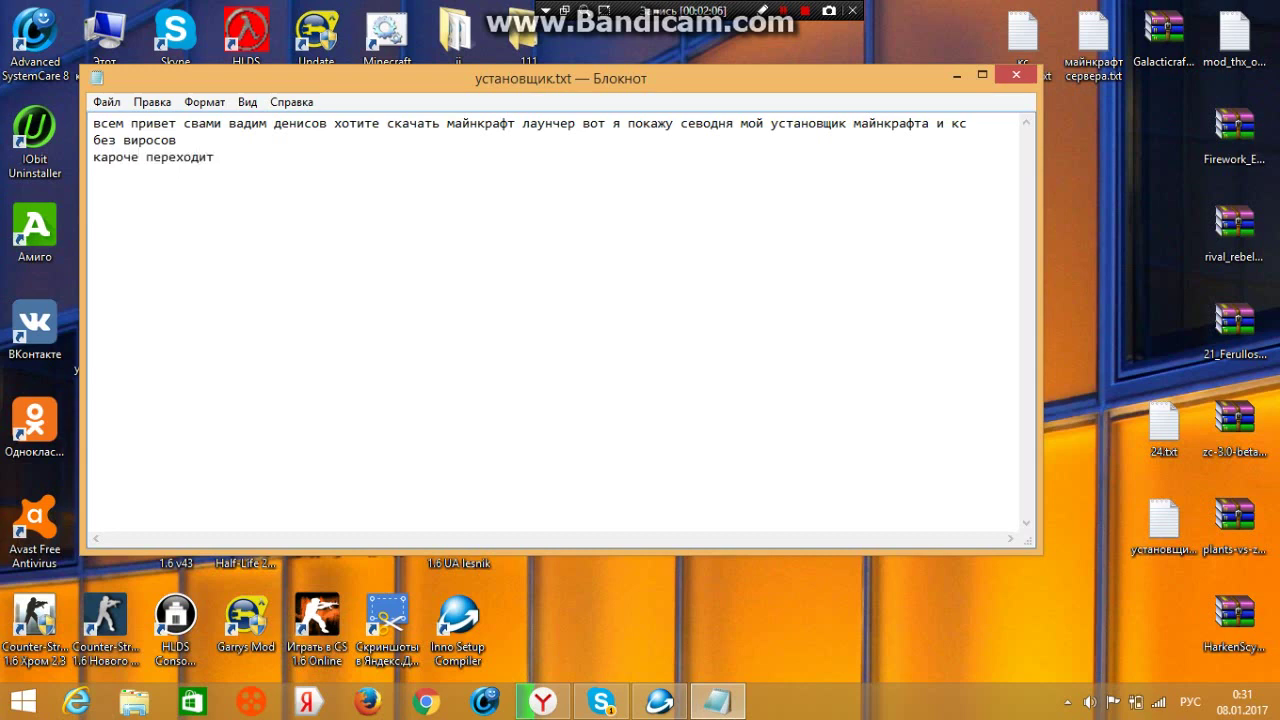
{"action": "type", "text": "е по сылке"}
{"action": "key", "text": "Return"}
{"action": "right_click", "coordinate": [481, 232]}
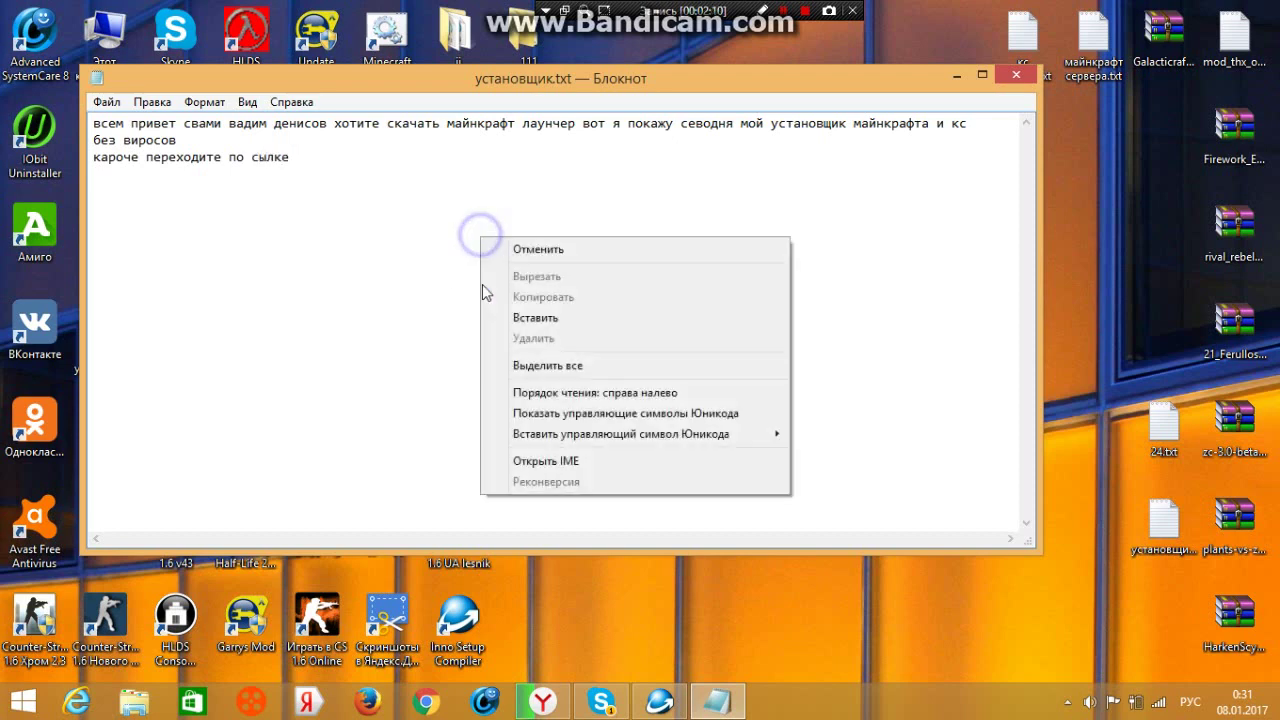
{"action": "left_click", "coordinate": [508, 317]}
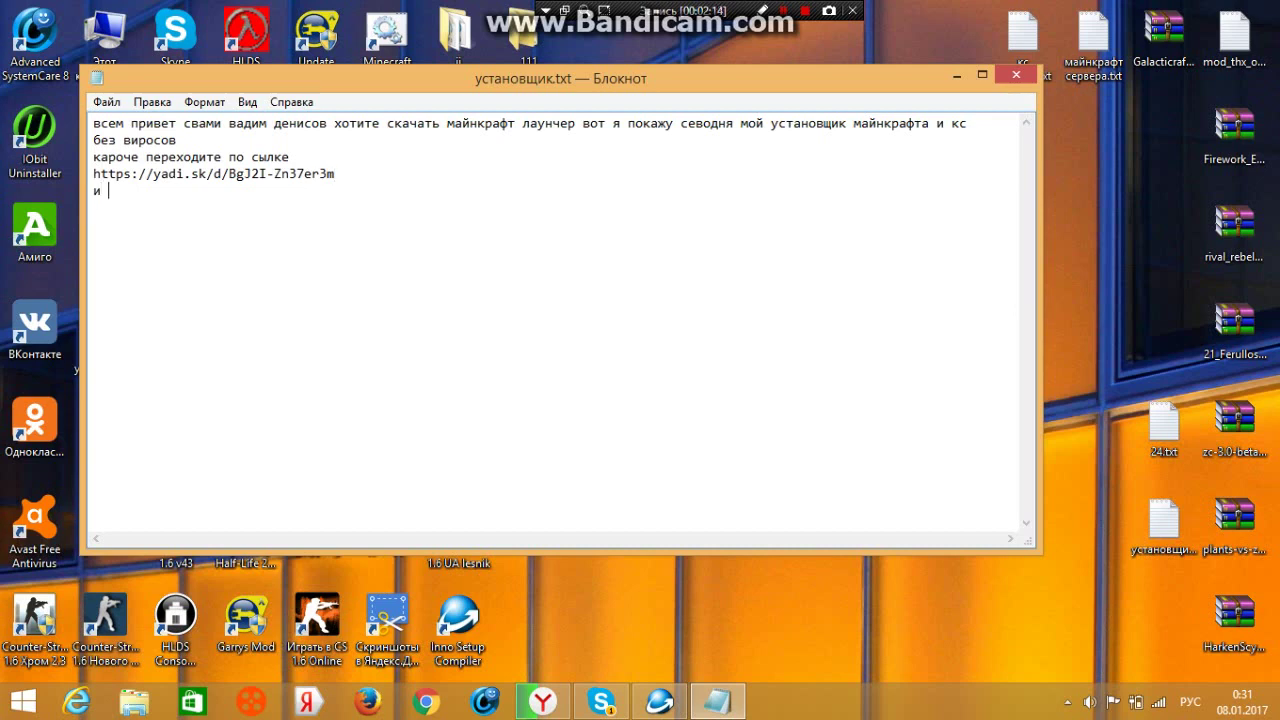
Write "и устанавливайте игру он без виросов!!!!!!!!!!!!" under the link and minimize the note
{"action": "type", "text": "устанавливайте игр"}
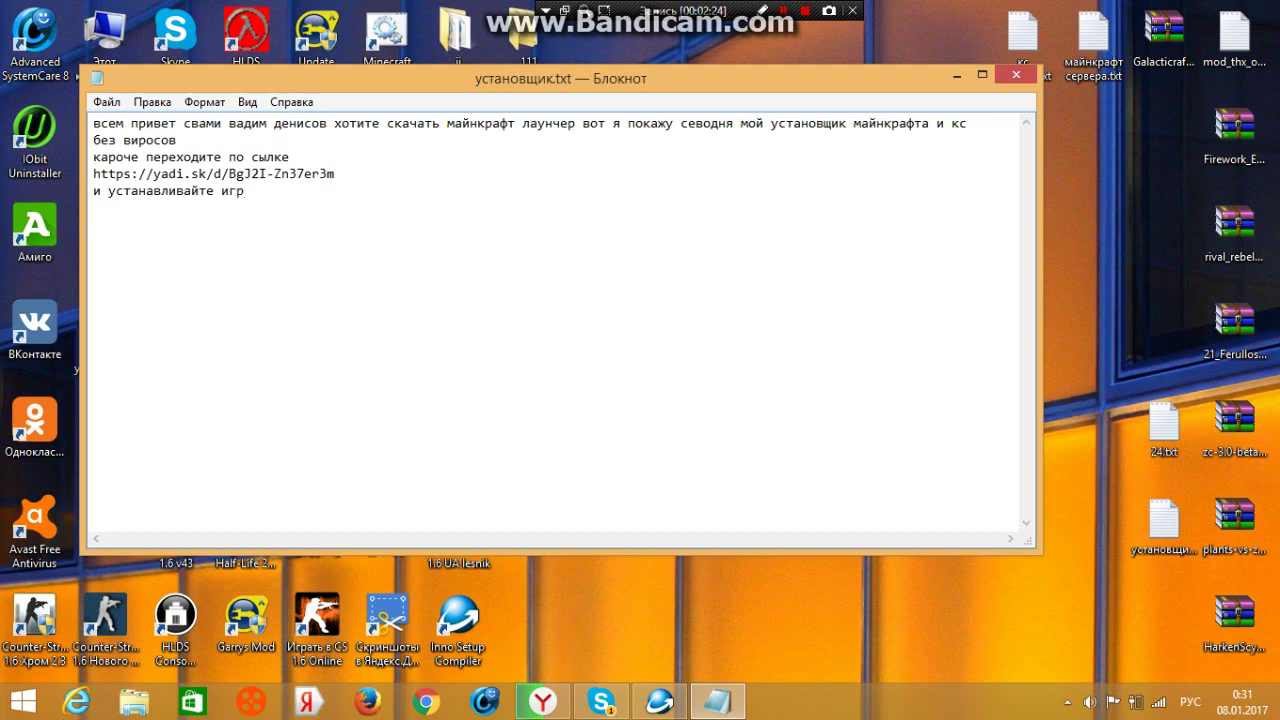
{"action": "type", "text": "у он без виросов"}
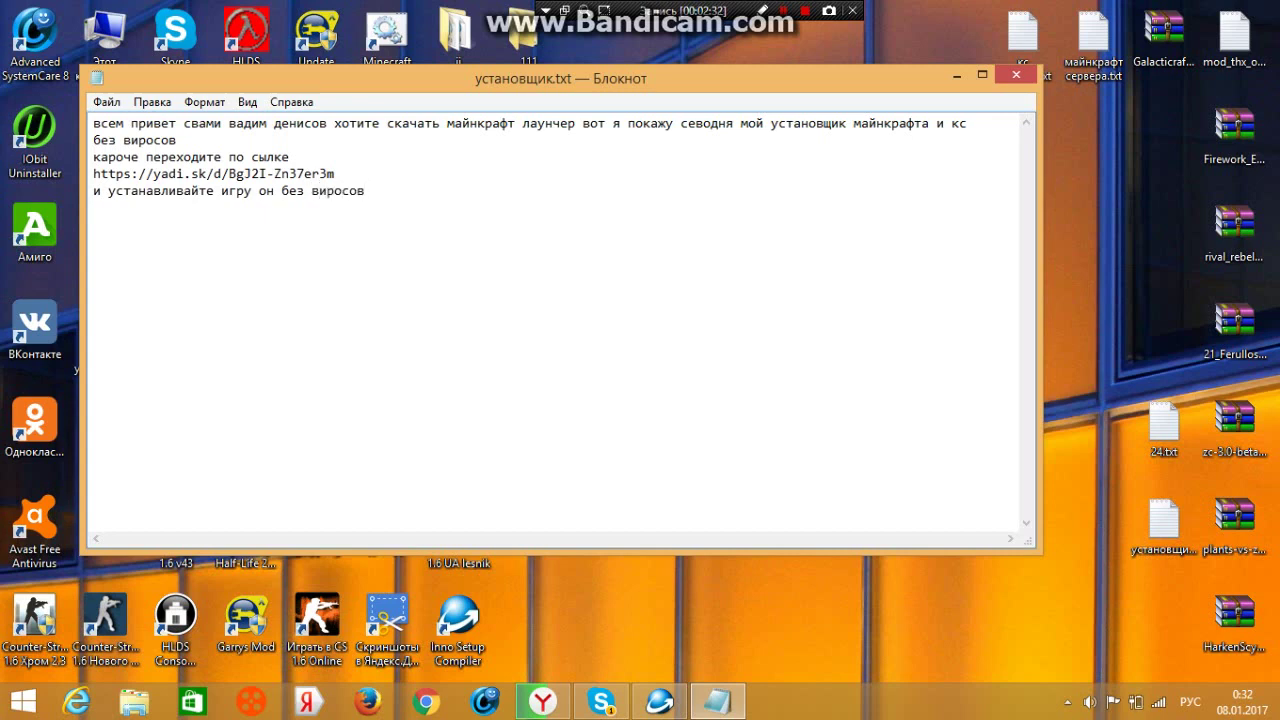
{"action": "type", "text": "!!!!!!!!!!!!"}
{"action": "left_click", "coordinate": [954, 76]}
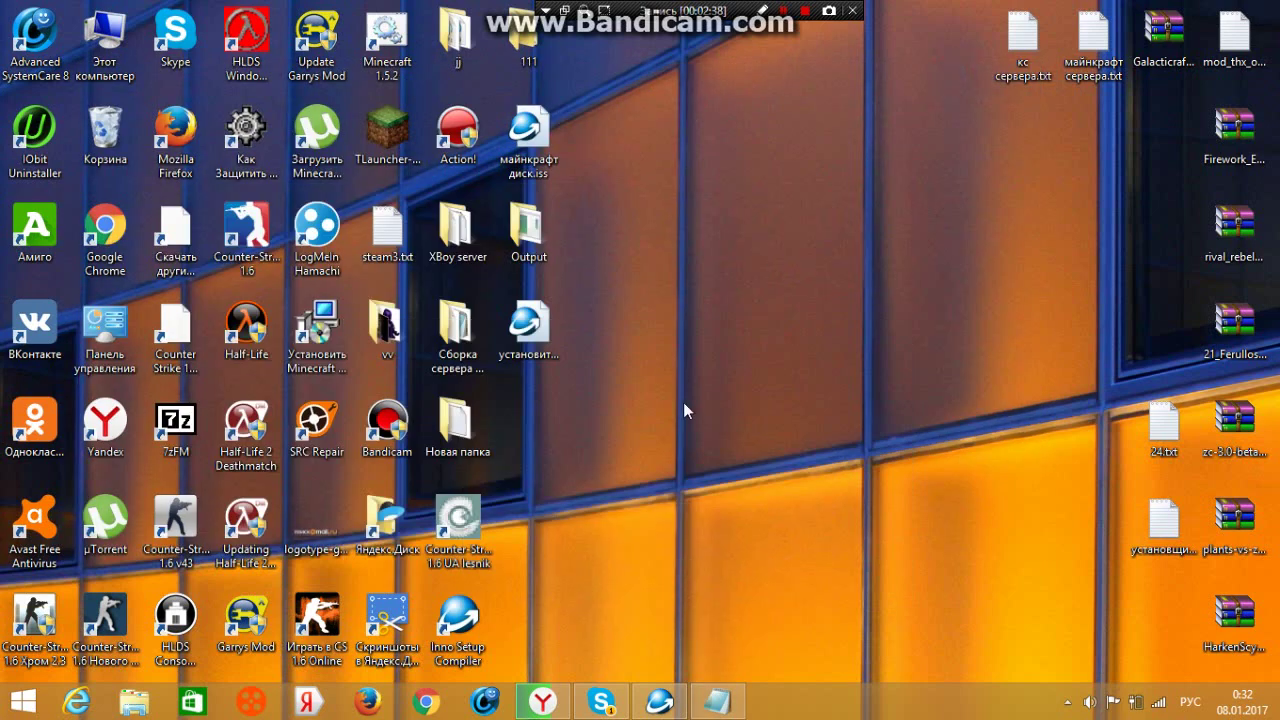
Switch back to Yandex Browser and check the progress of the setup.exe download
{"action": "left_click", "coordinate": [543, 702]}
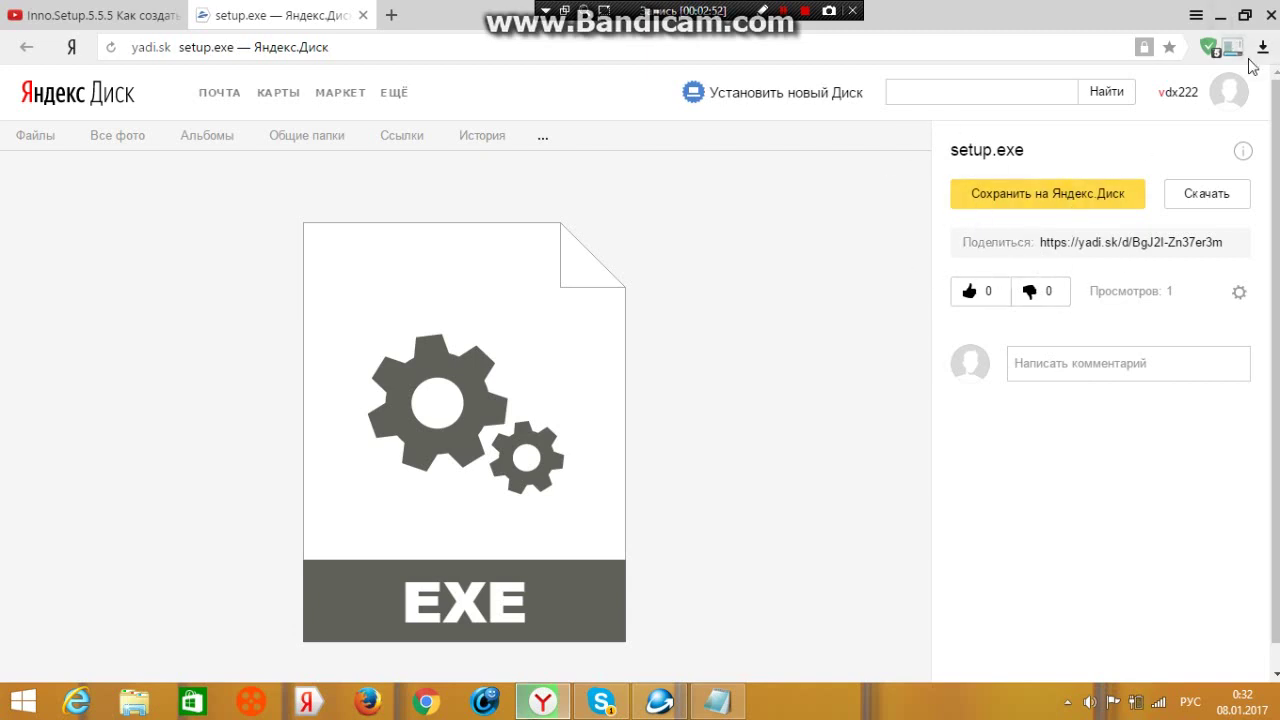
{"action": "mouse_move", "coordinate": [1232, 58]}
{"action": "key", "text": "super+d"}
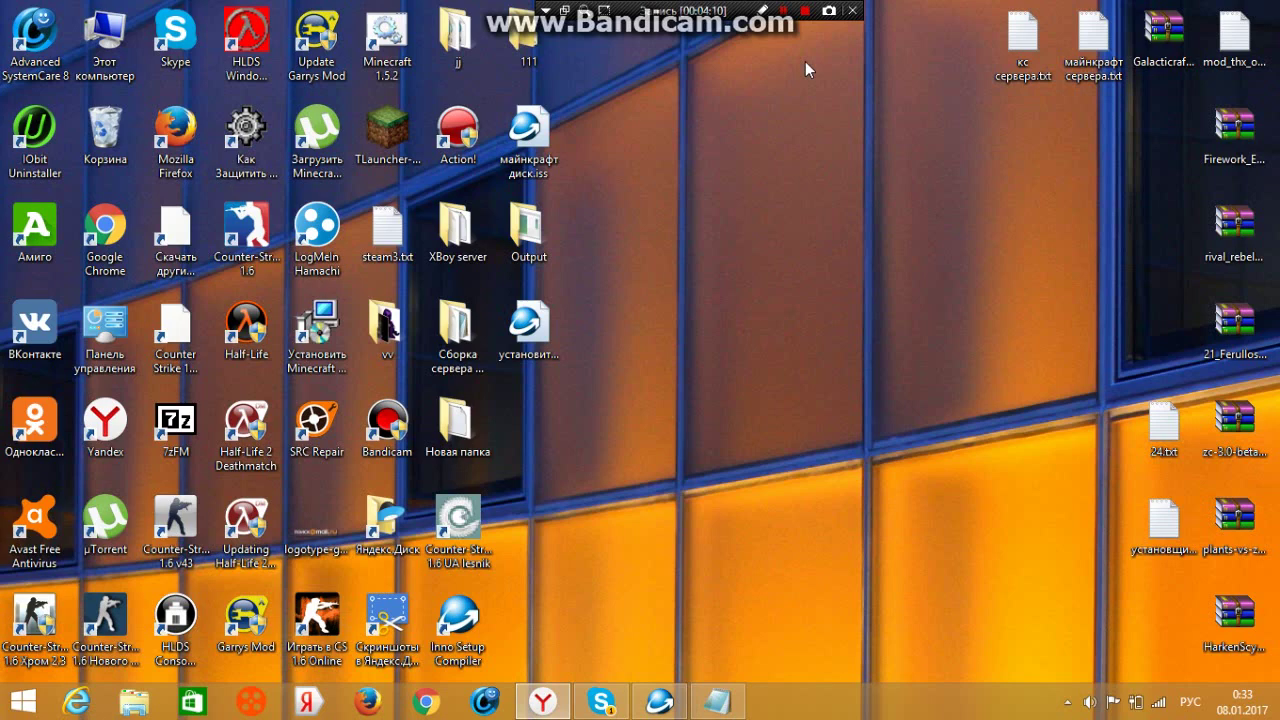
{"action": "key", "text": "super+d"}
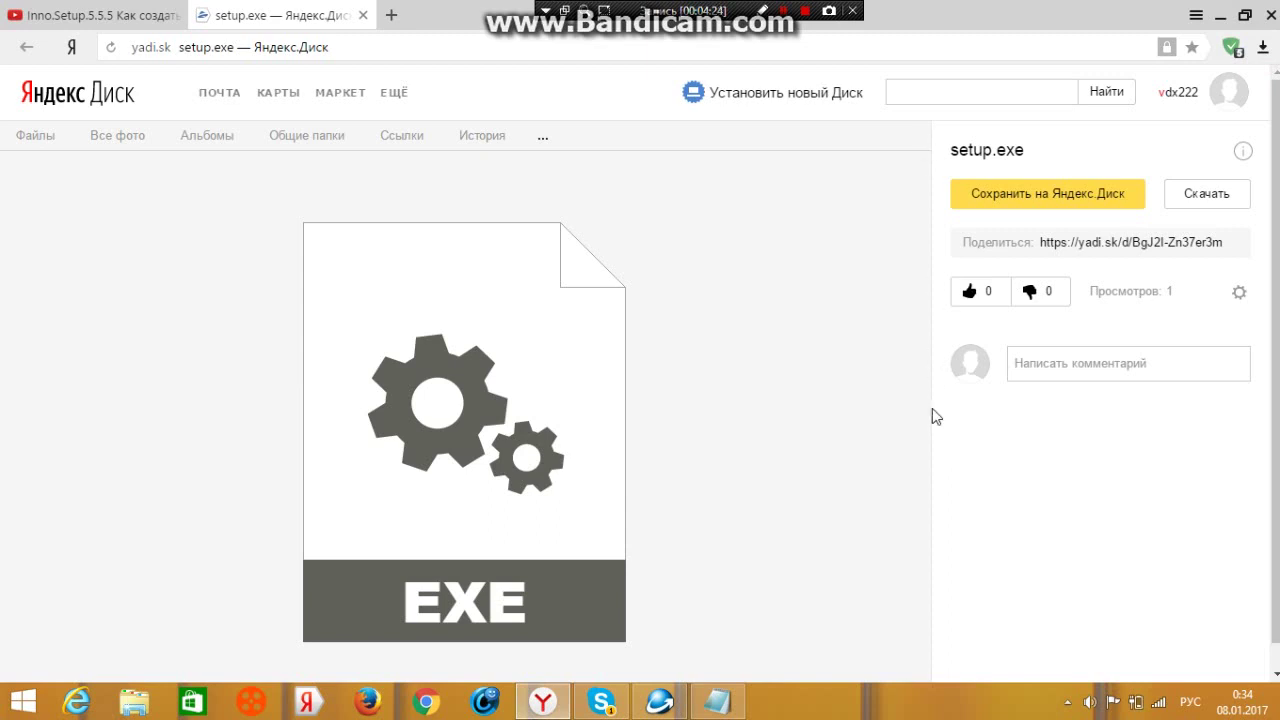
Launch setup from the browser's recent downloads, allow it to run despite the SmartScreen block, and minimize the browser
{"action": "key", "text": "ctrl+l"}
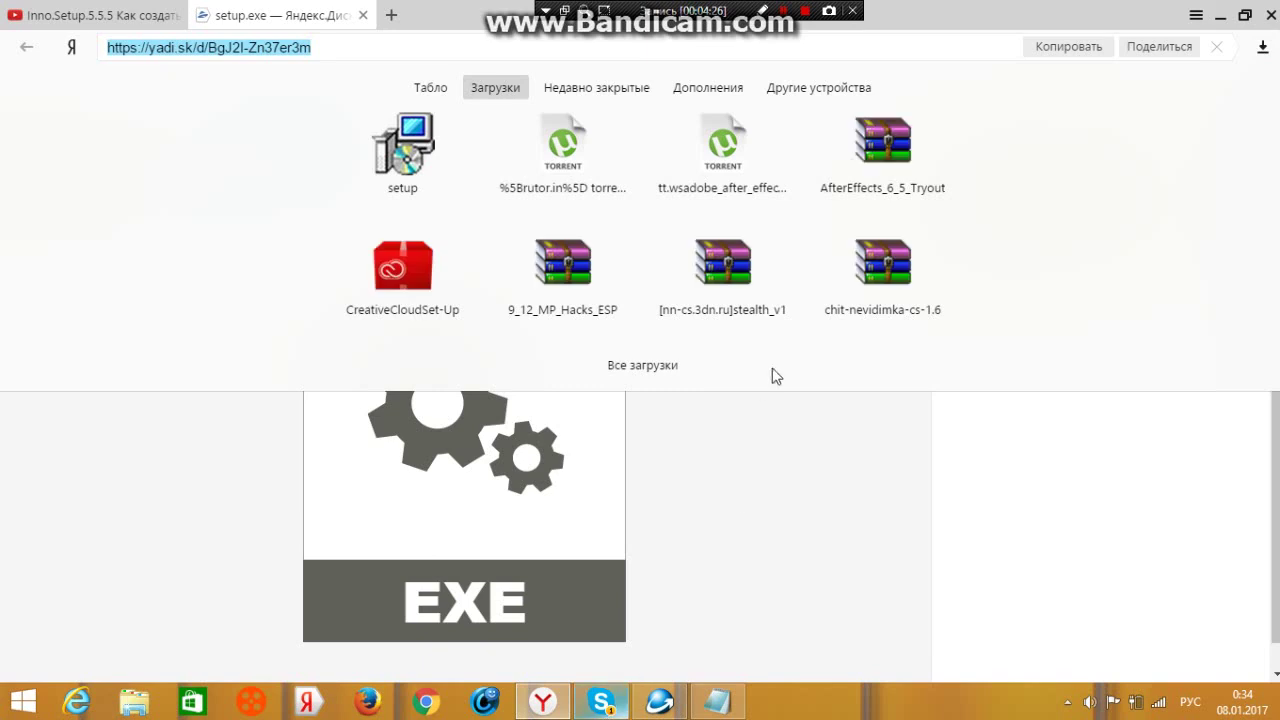
{"action": "left_click", "coordinate": [407, 157]}
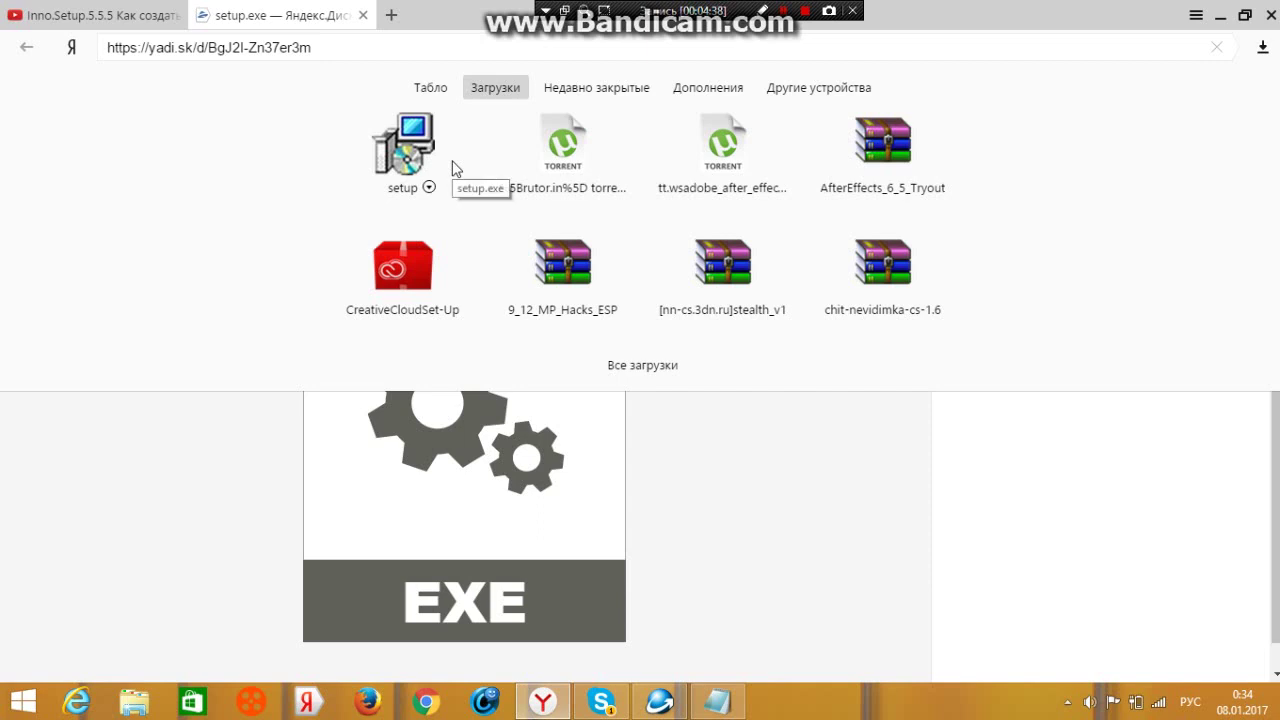
{"action": "left_click", "coordinate": [452, 167]}
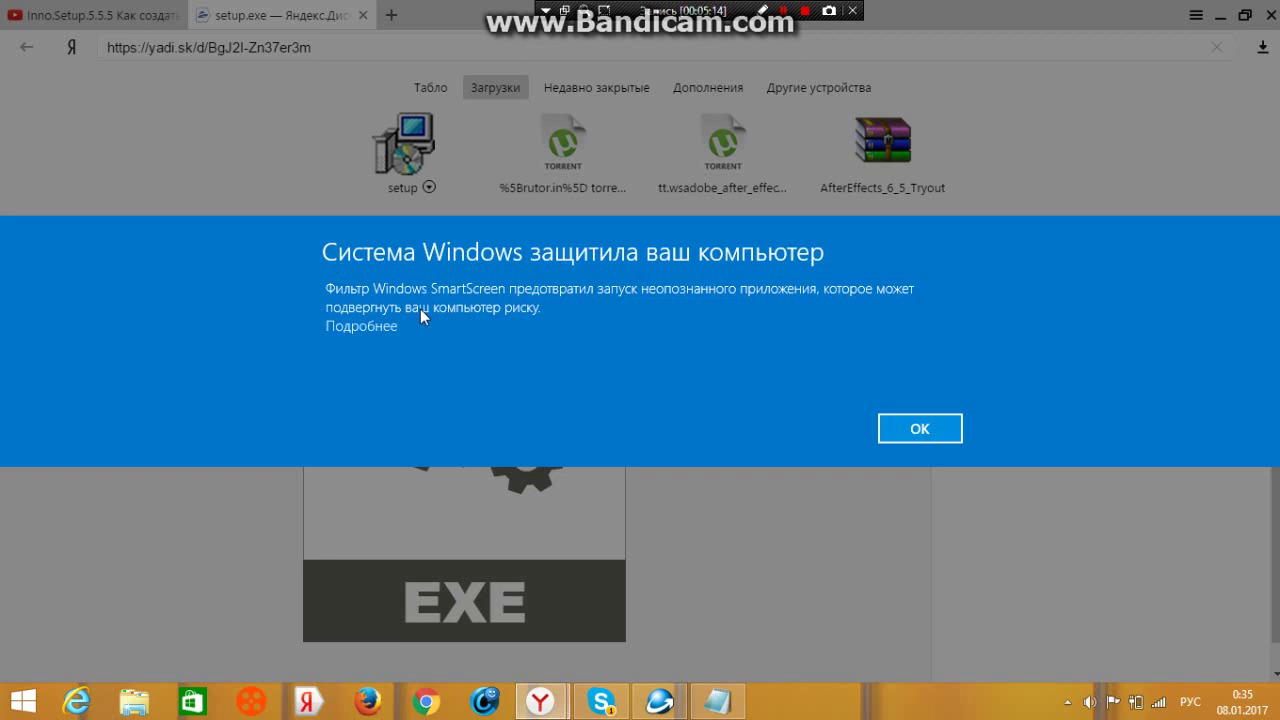
{"action": "left_click", "coordinate": [358, 328]}
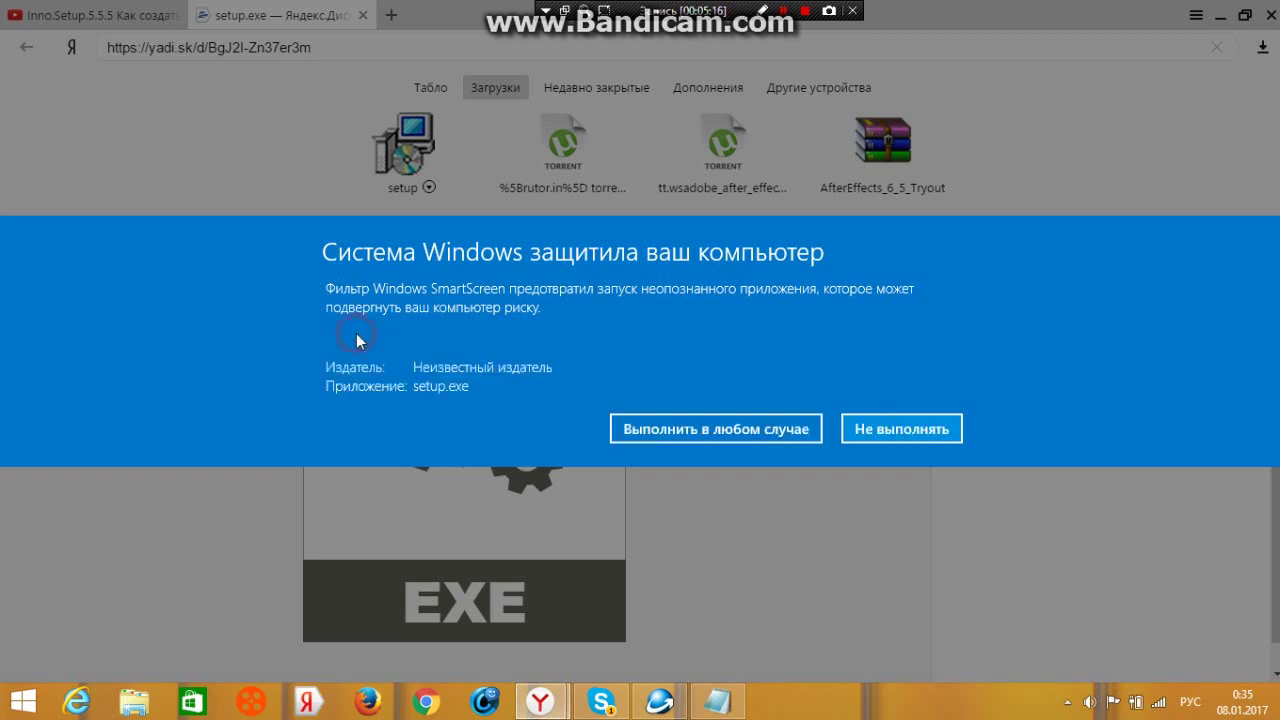
{"action": "left_click", "coordinate": [667, 427]}
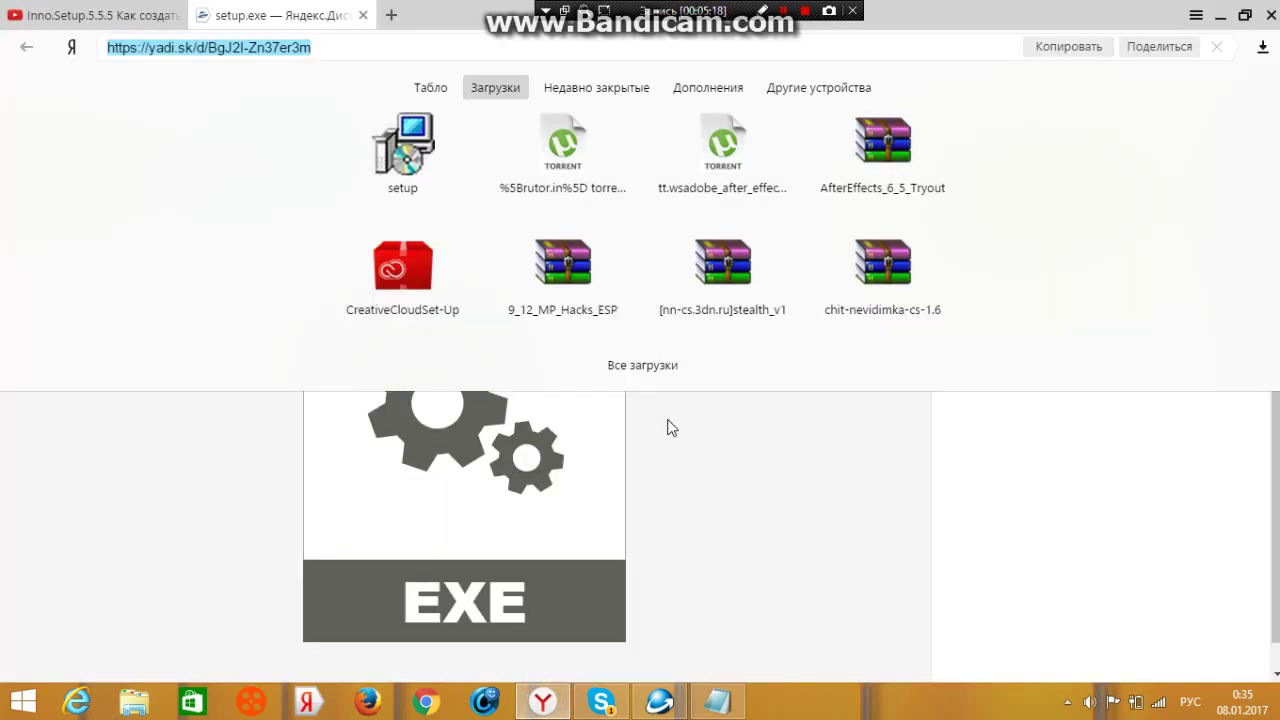
{"action": "left_click", "coordinate": [1220, 16]}
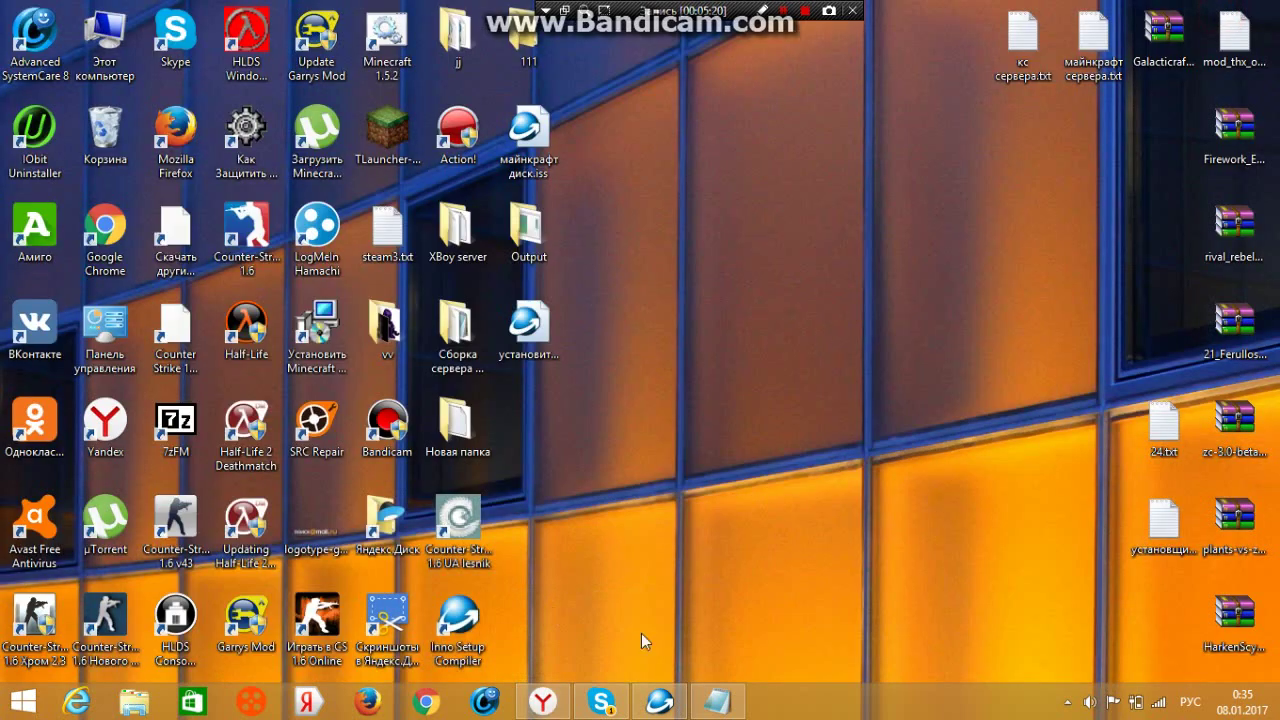
Reopen установщик.txt and add the line "блять я небуду повторять тупой виндос 8" at the end
{"action": "left_click", "coordinate": [717, 701]}
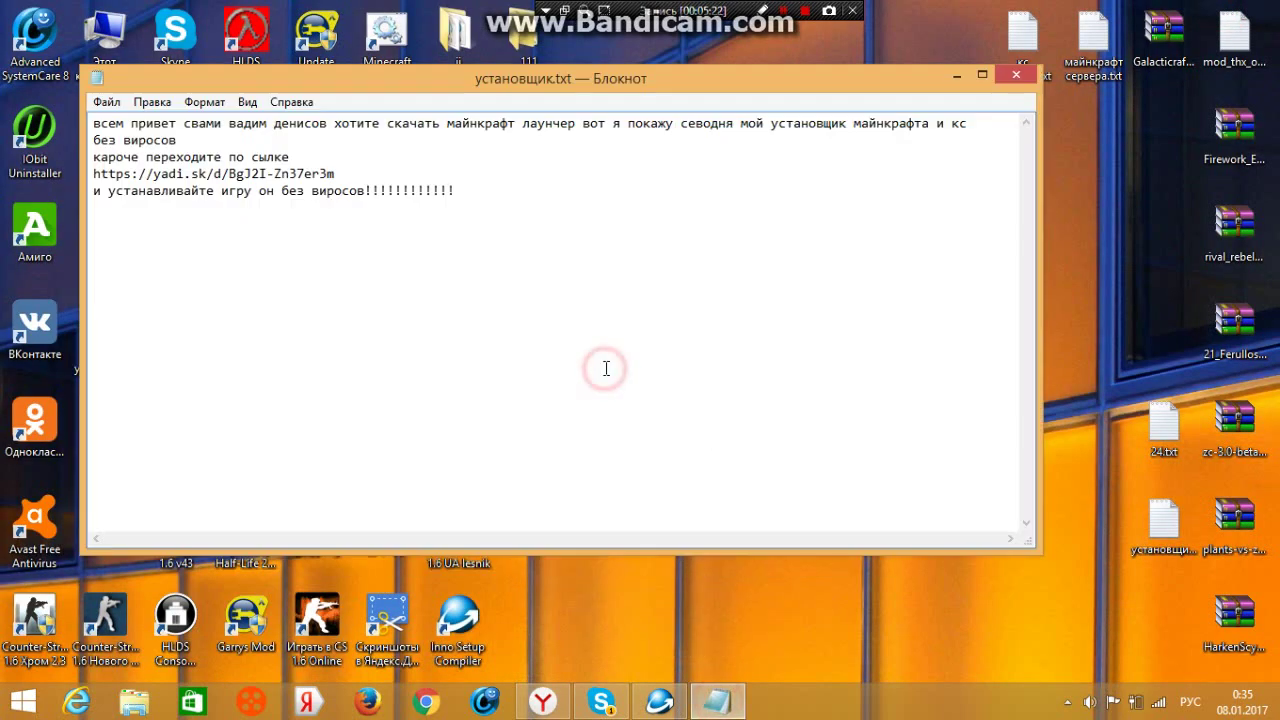
{"action": "key", "text": "Return"}
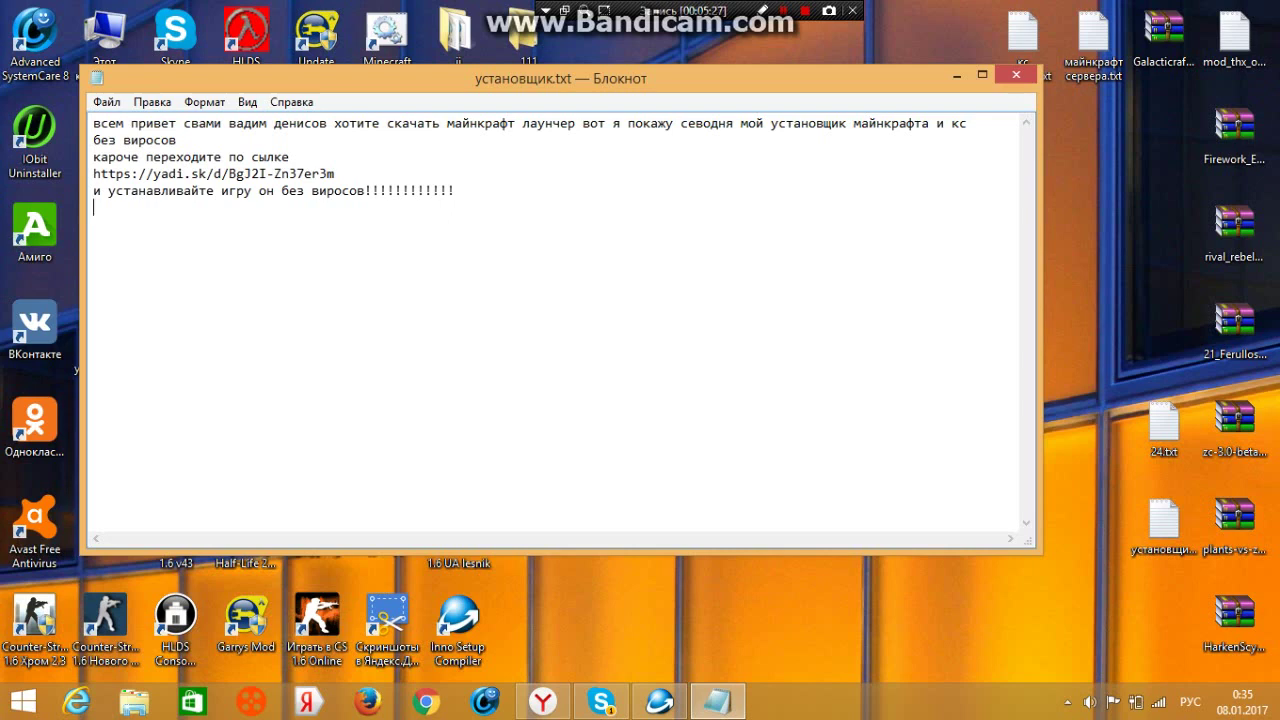
{"action": "type", "text": "блять я небуду пов"}
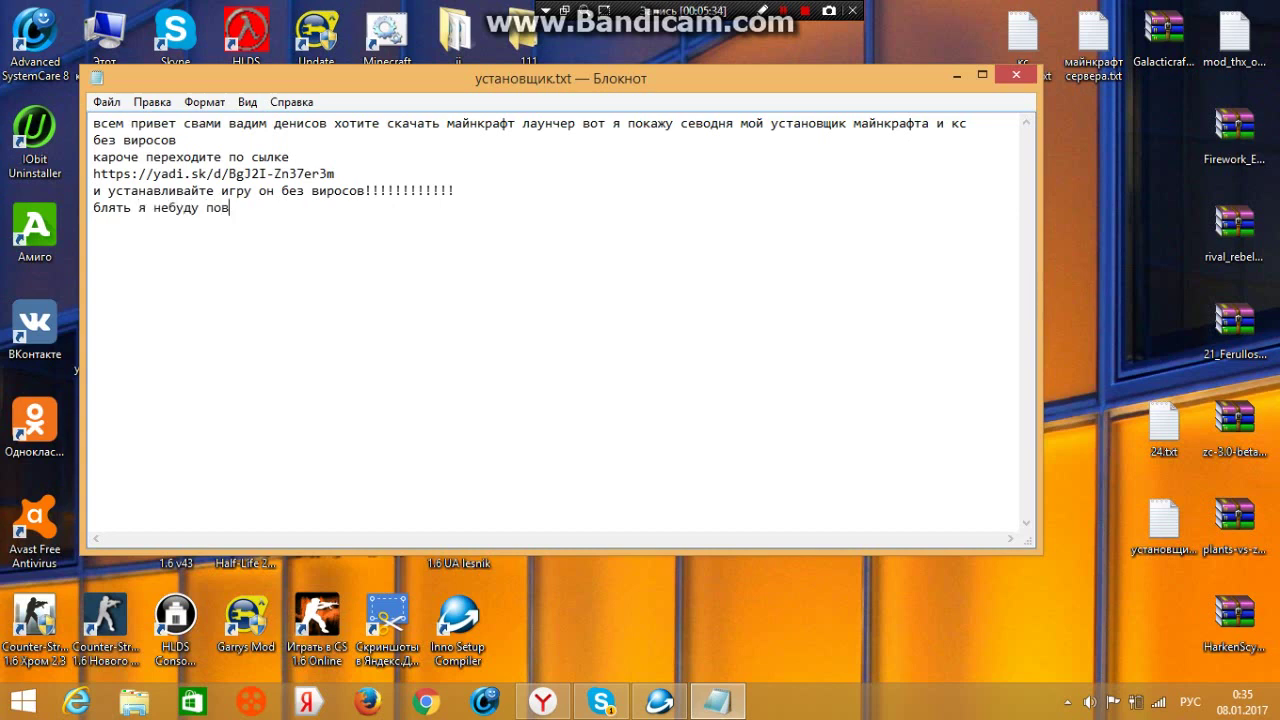
{"action": "type", "text": "торять тупой винд"}
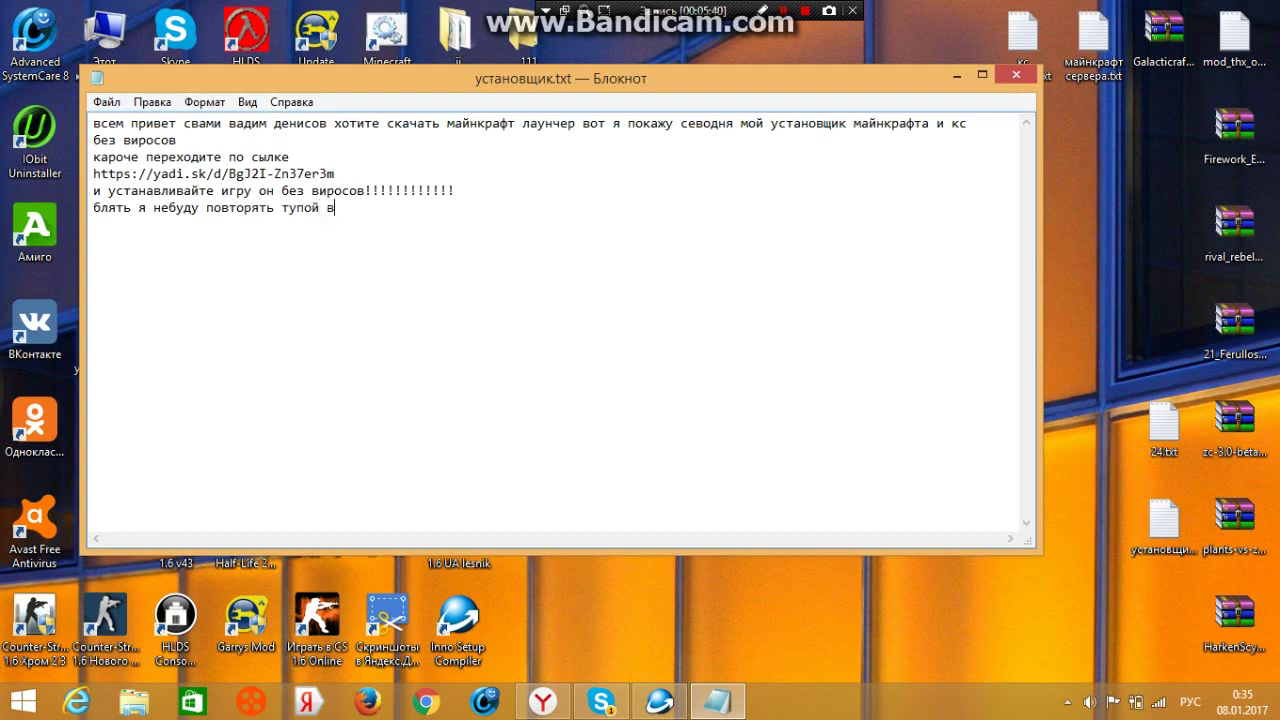
{"action": "type", "text": "ос 6"}
{"action": "key", "text": "BackSpace"}
{"action": "type", "text": "8 "}
{"action": "type", "text": "и"}
{"action": "key", "text": "BackSpace"}
{"action": "left_click", "coordinate": [507, 253]}
{"action": "left_click", "coordinate": [387, 219]}
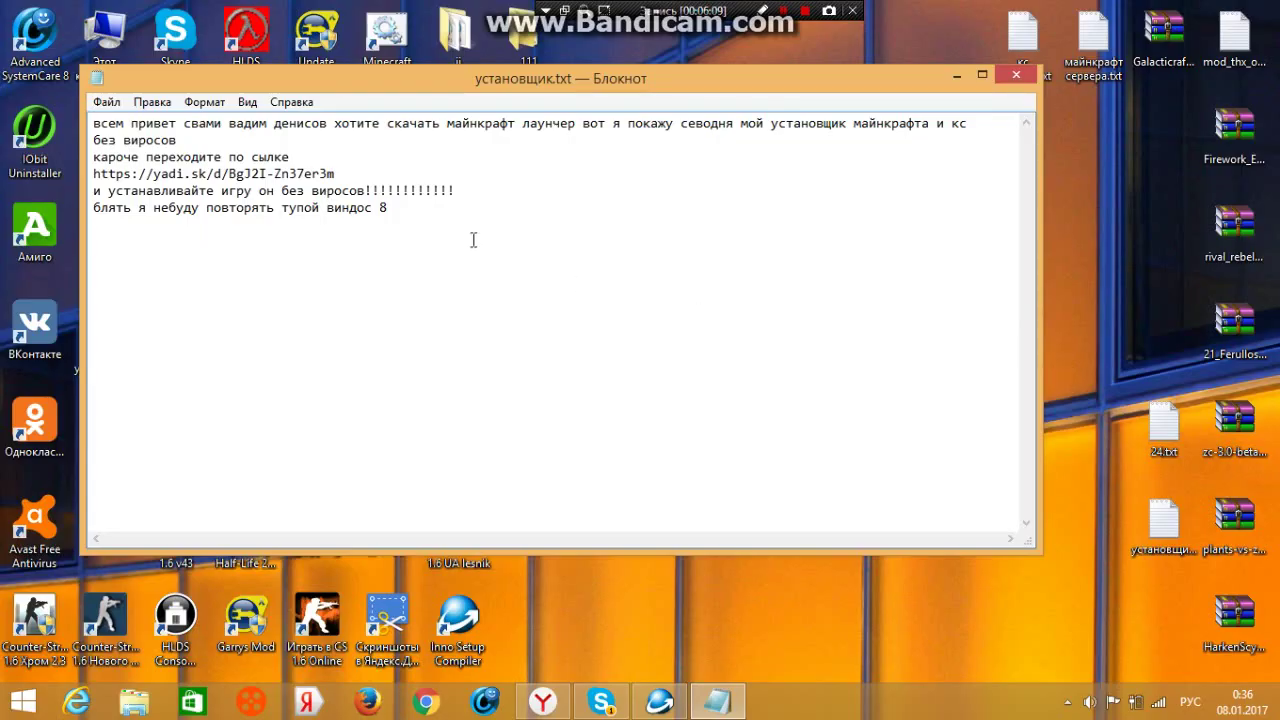
Add a new last line with the word "нахуй" to the note
{"action": "left_click", "coordinate": [471, 237]}
{"action": "type", "text": "нахуй"}
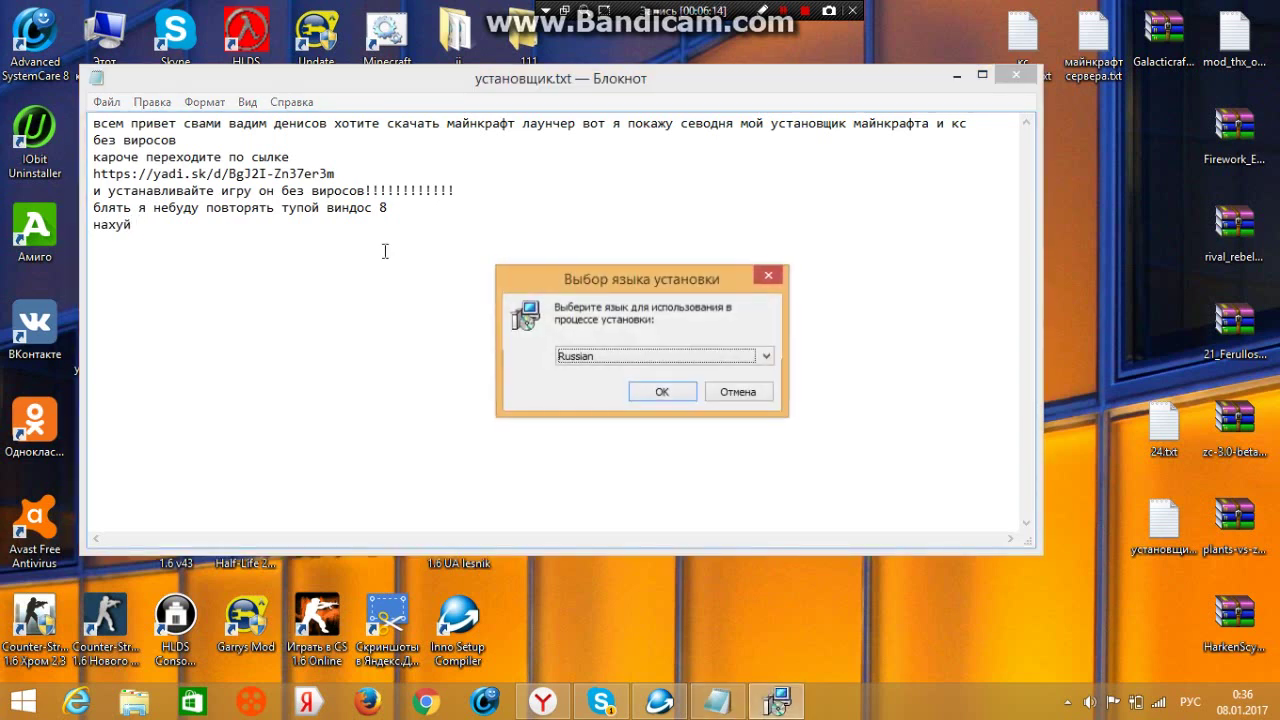
Choose Русский as the installation language in the setup language dialog
{"action": "left_click", "coordinate": [663, 354]}
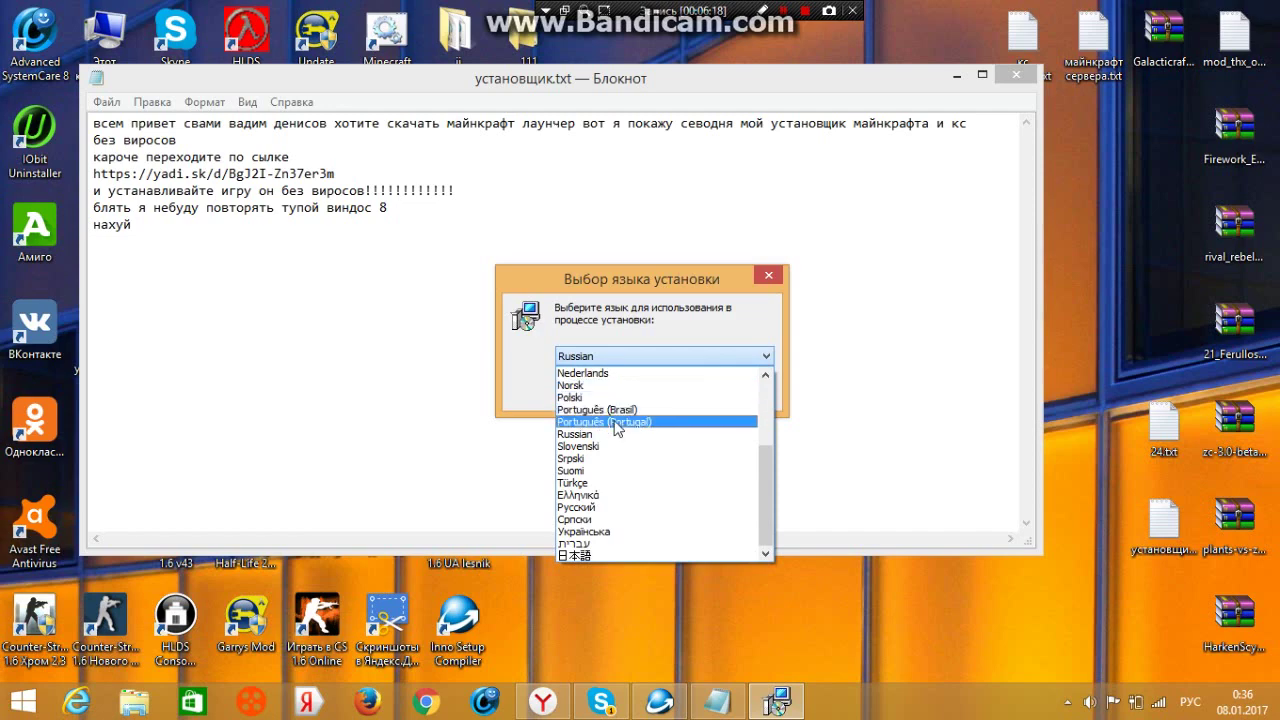
{"action": "left_click", "coordinate": [600, 507]}
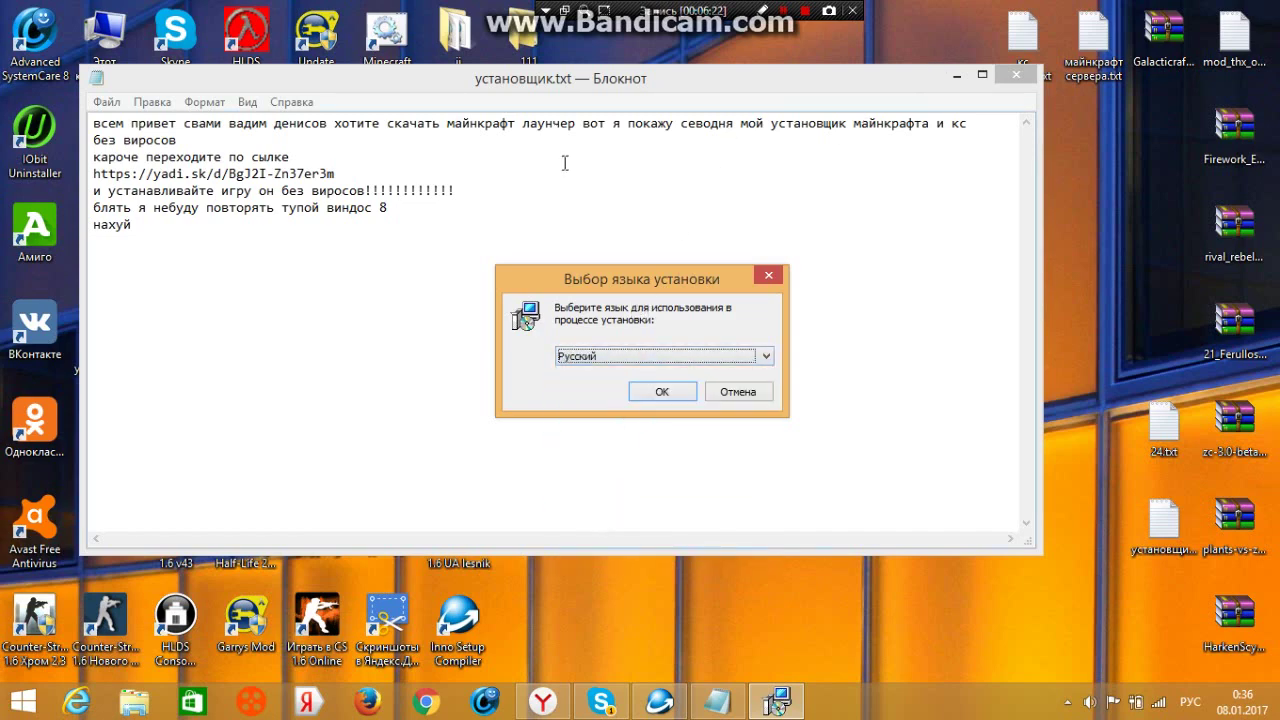
Extend the note's last line with "этат виндос защитник" and delete that whole line
{"action": "left_click", "coordinate": [187, 250]}
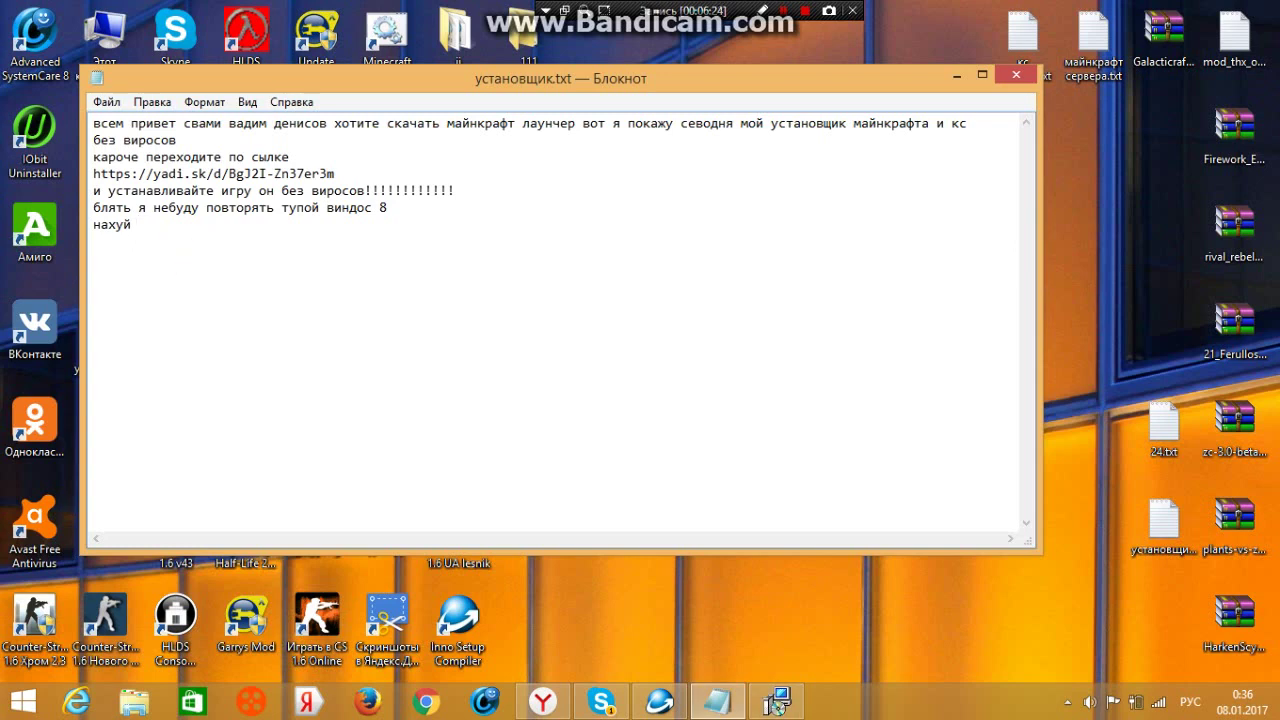
{"action": "type", "text": "этат виндос защит"}
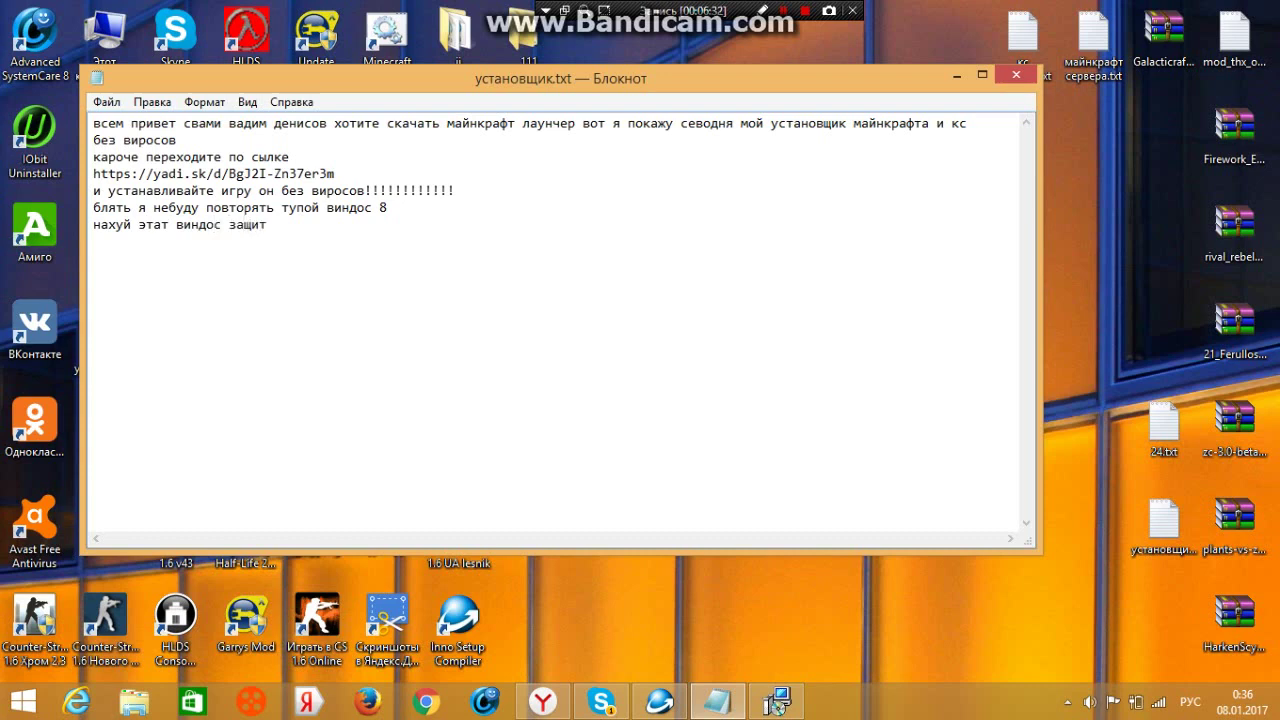
{"action": "type", "text": "ник"}
{"action": "left_click_drag", "start_coordinate": [347, 259], "coordinate": [92, 226]}
{"action": "key", "text": "BackSpace"}
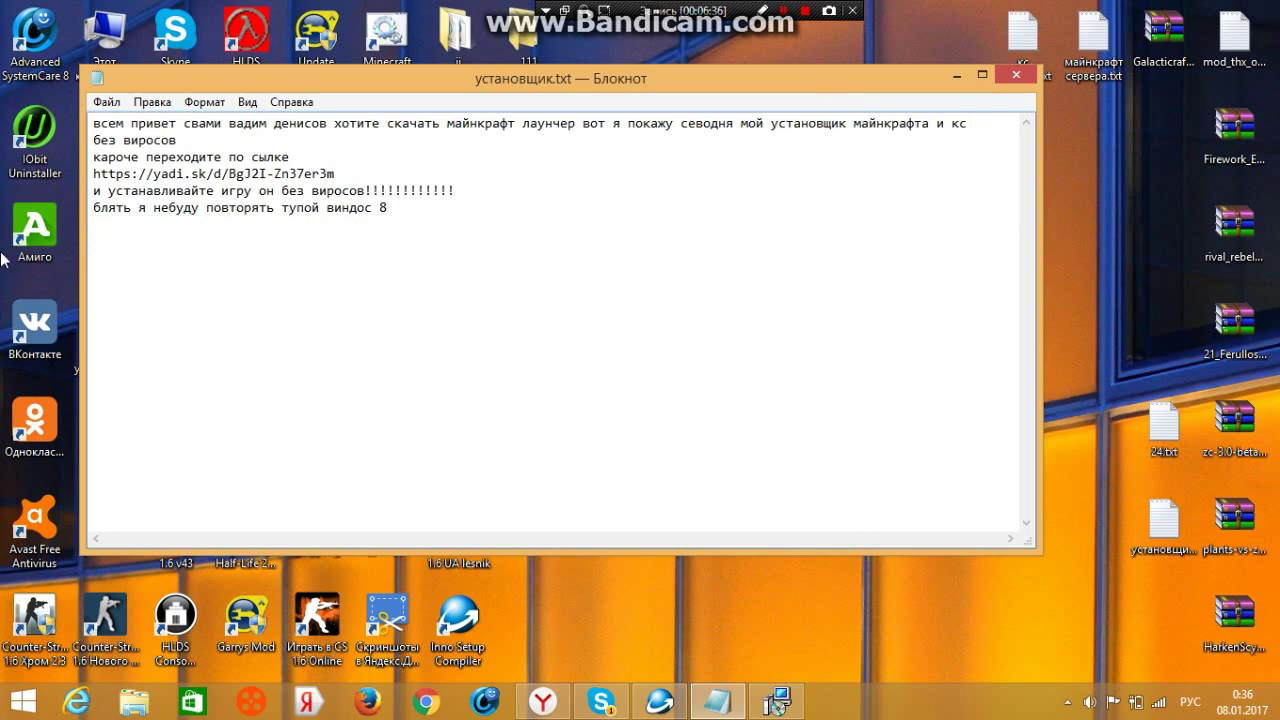
Minimize the note, start the майнкрафт setup wizard, and accept its license agreement to reach the installation folder choice
{"action": "left_click", "coordinate": [956, 75]}
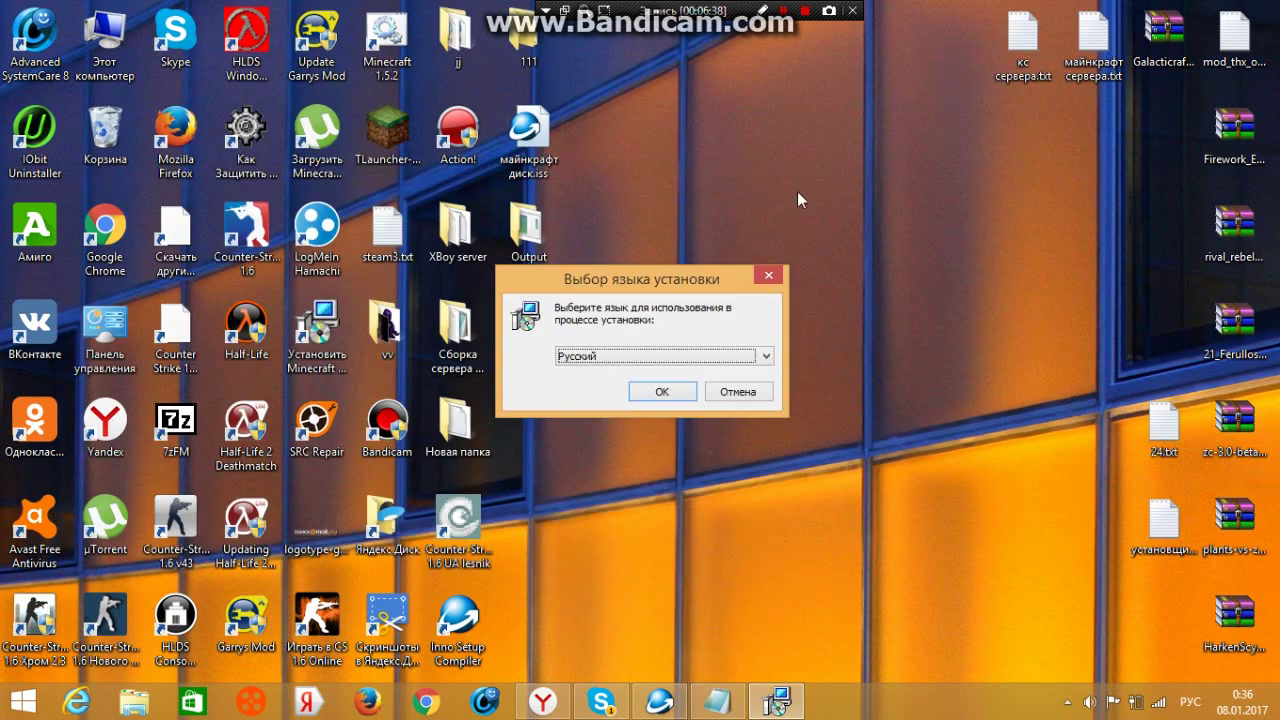
{"action": "left_click", "coordinate": [668, 389]}
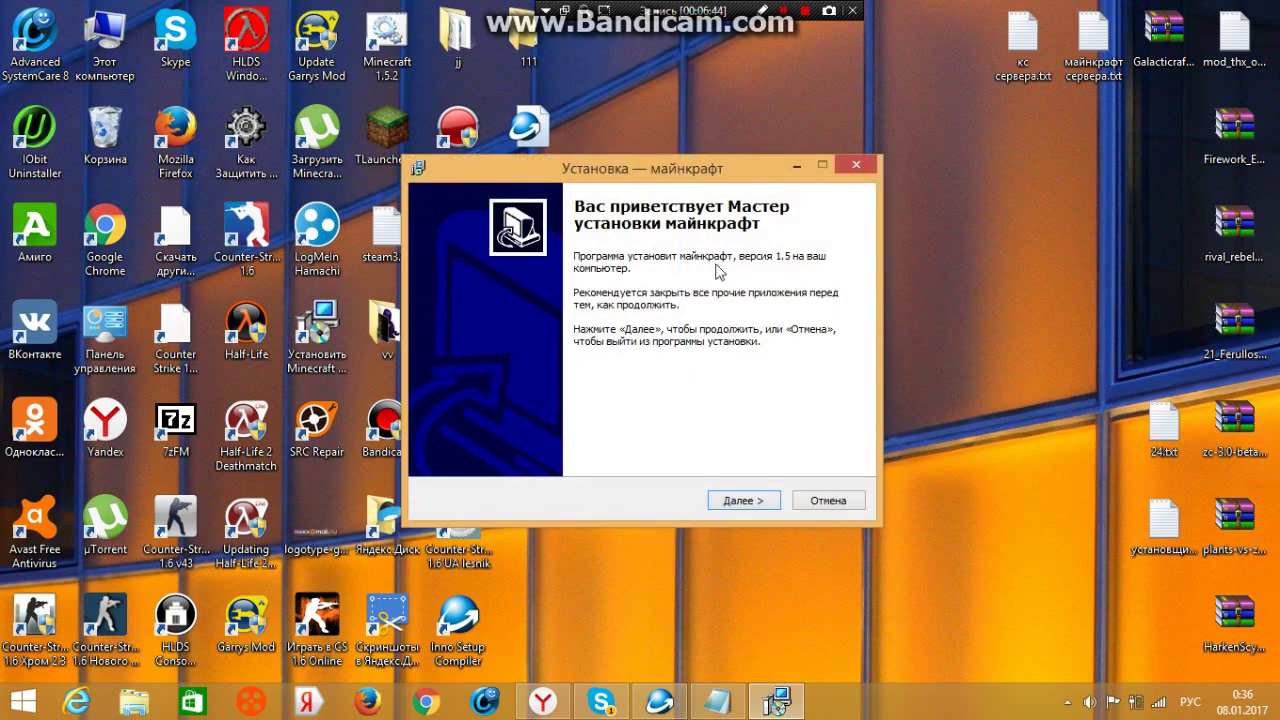
{"action": "left_click", "coordinate": [765, 500]}
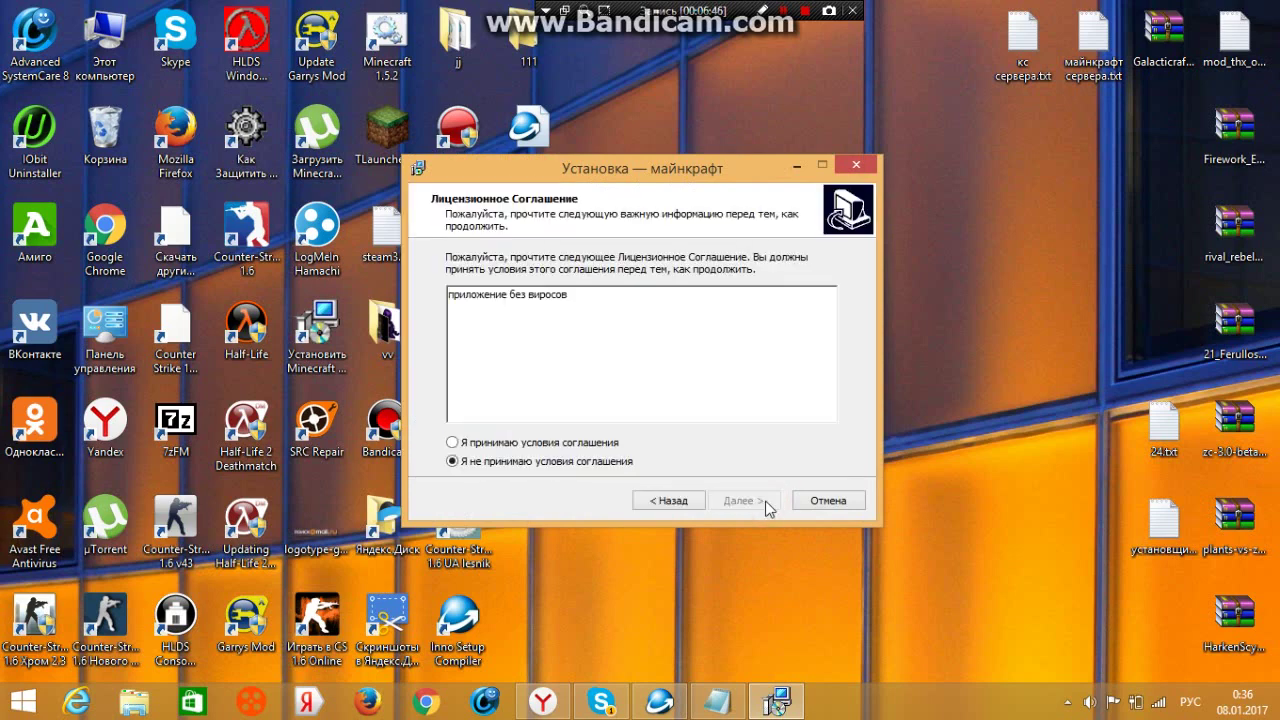
{"action": "left_click", "coordinate": [500, 442]}
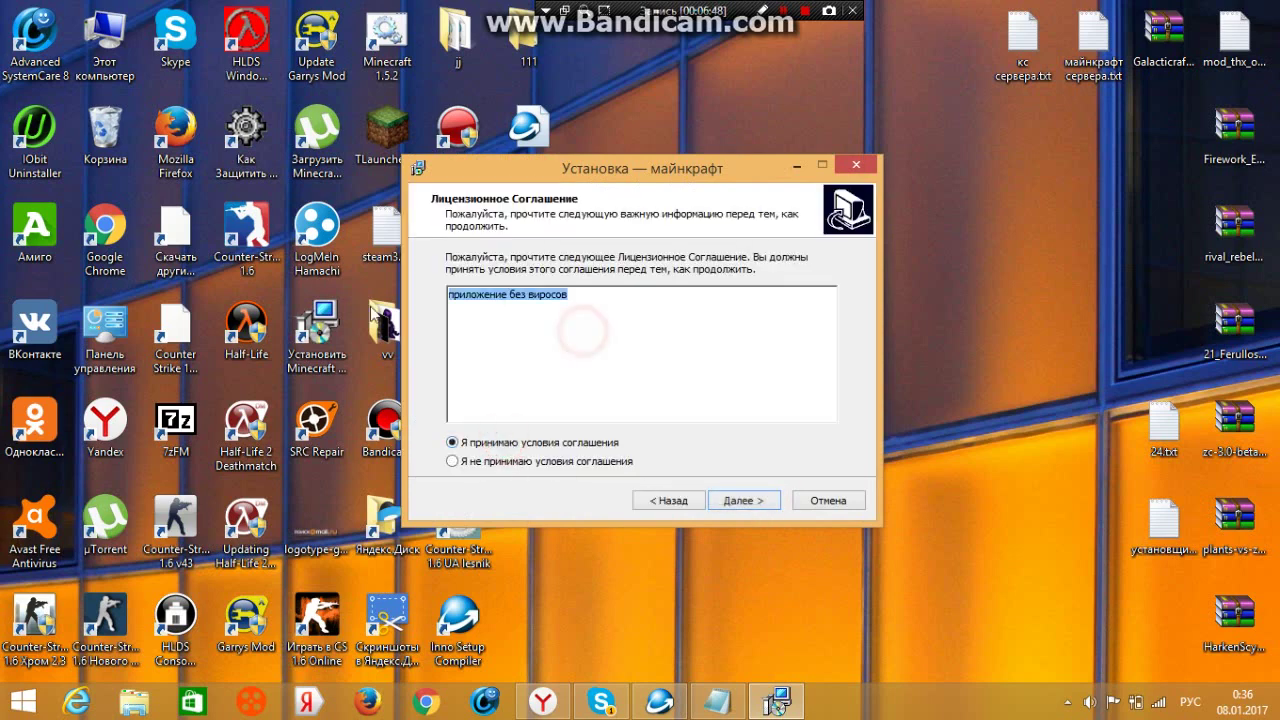
{"action": "left_click", "coordinate": [745, 500]}
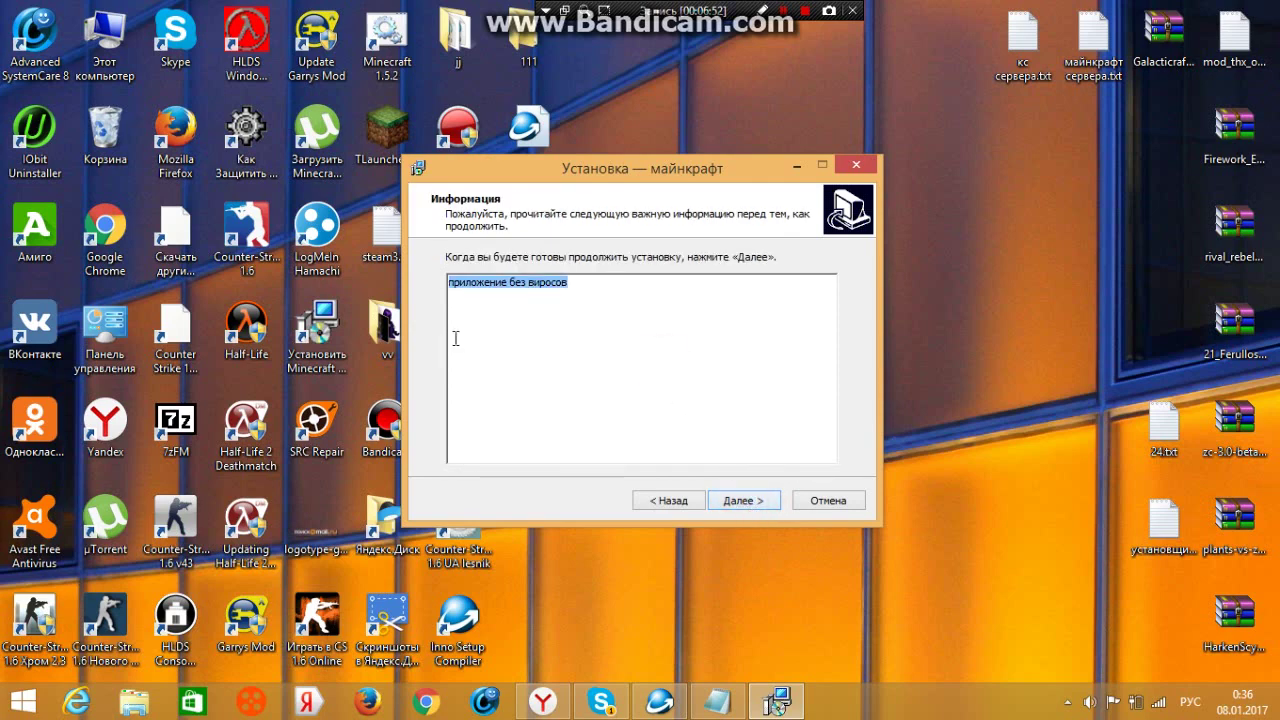
{"action": "left_click", "coordinate": [738, 502]}
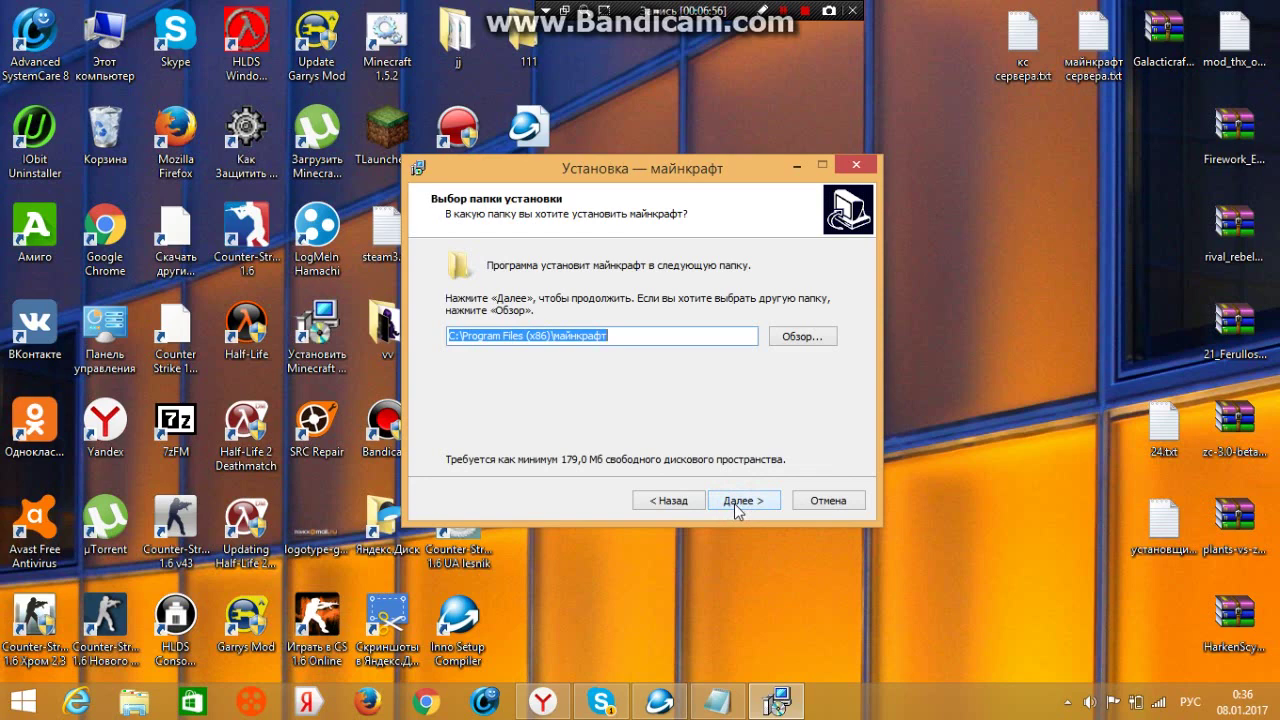
Set the installation folder to C:\a\майнкрафт by browsing to folder a on drive C
{"action": "left_click", "coordinate": [800, 337]}
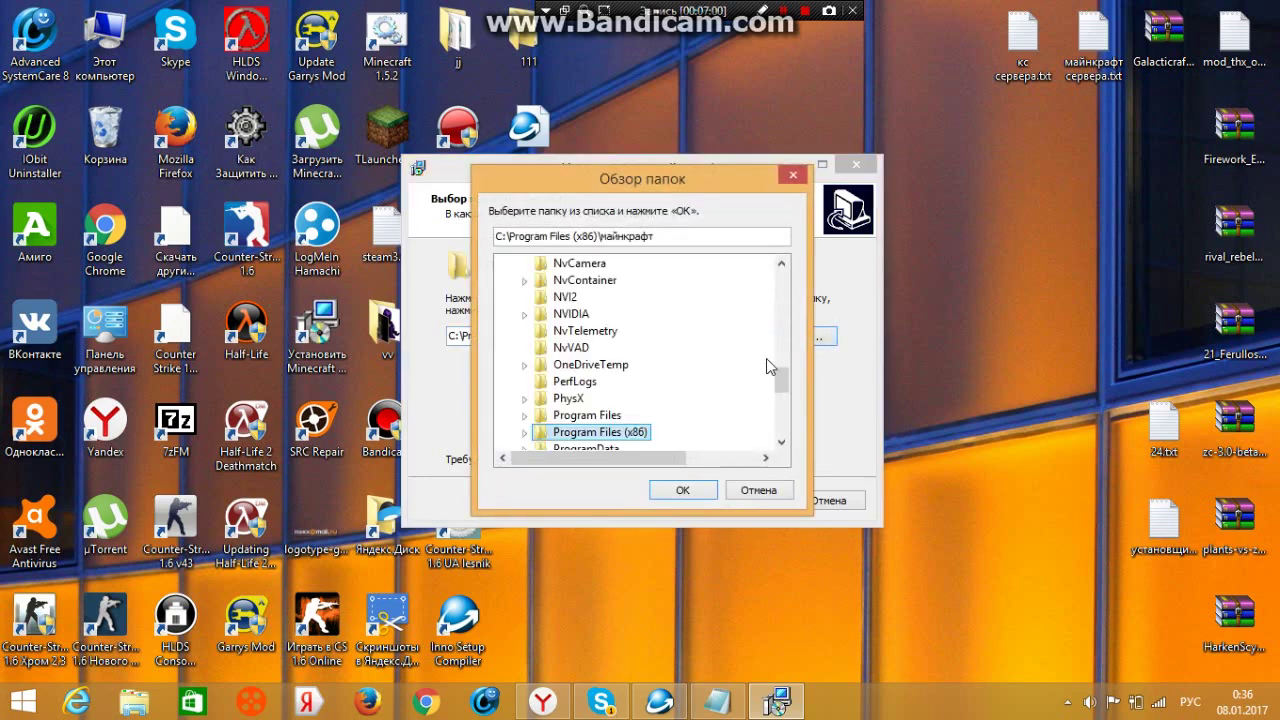
{"action": "left_click_drag", "start_coordinate": [778, 377], "coordinate": [783, 437]}
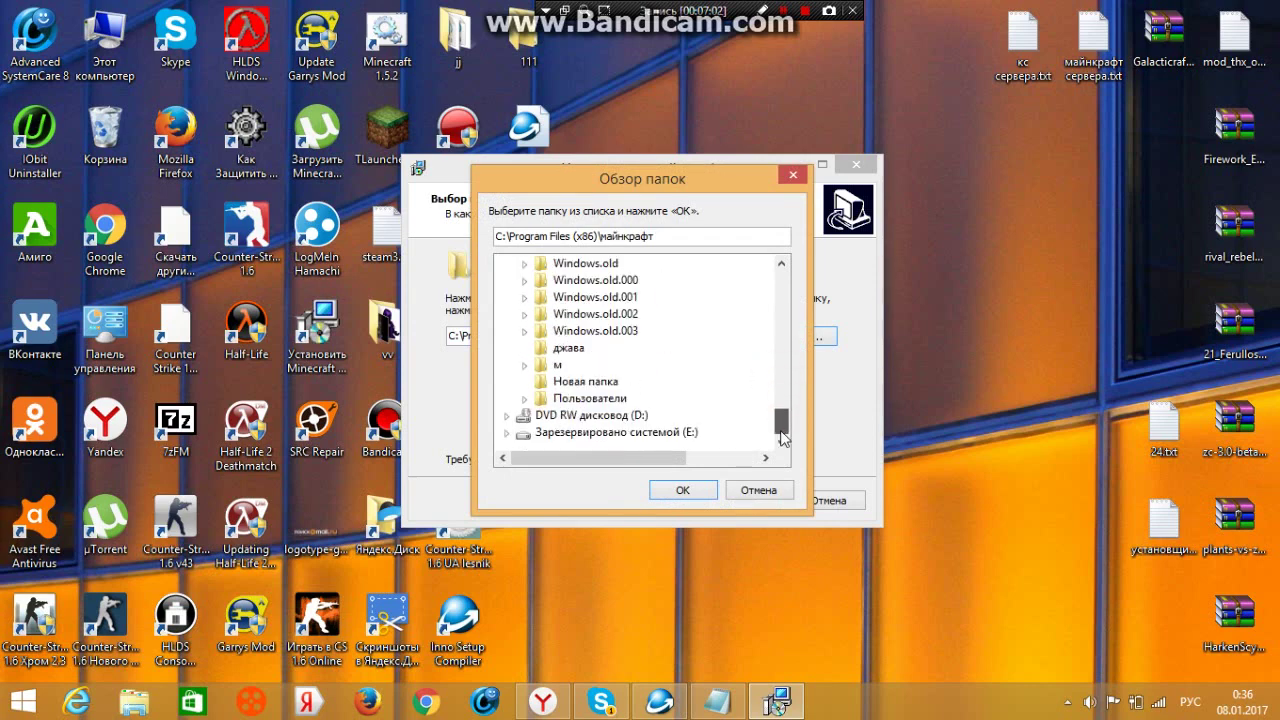
{"action": "left_click", "coordinate": [783, 421]}
{"action": "left_click_drag", "start_coordinate": [783, 421], "coordinate": [782, 283]}
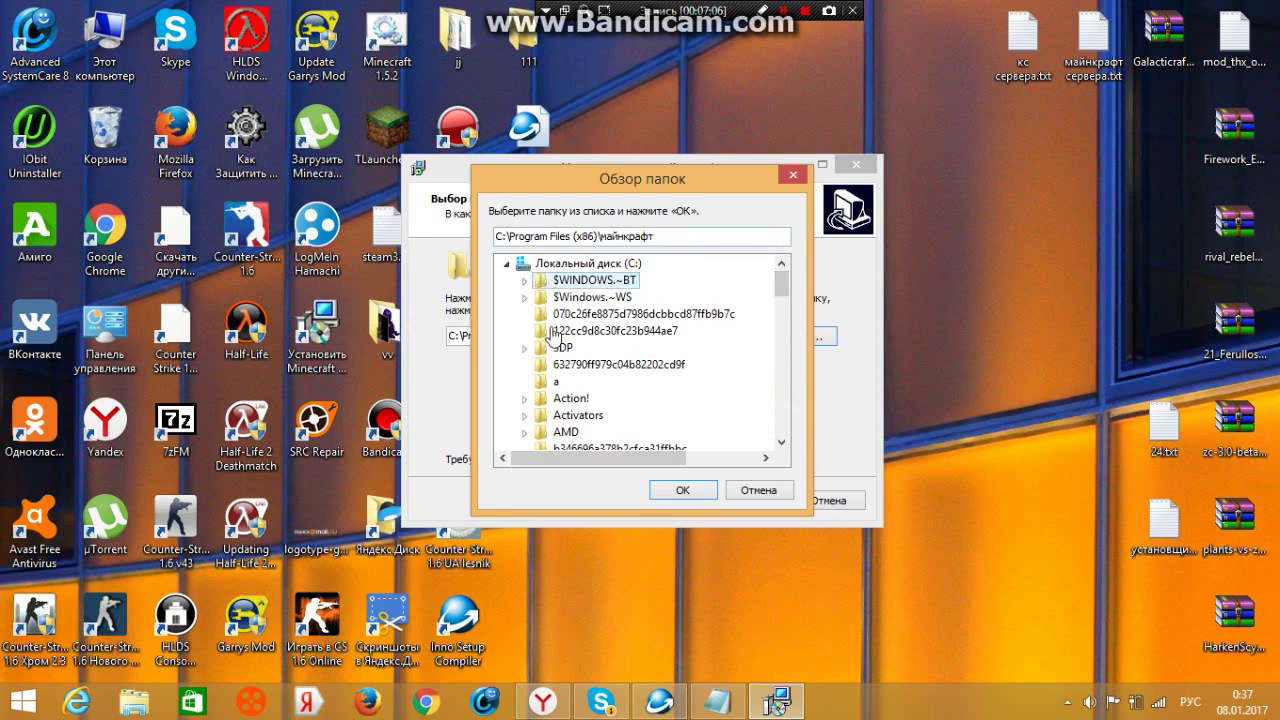
{"action": "left_click", "coordinate": [555, 381]}
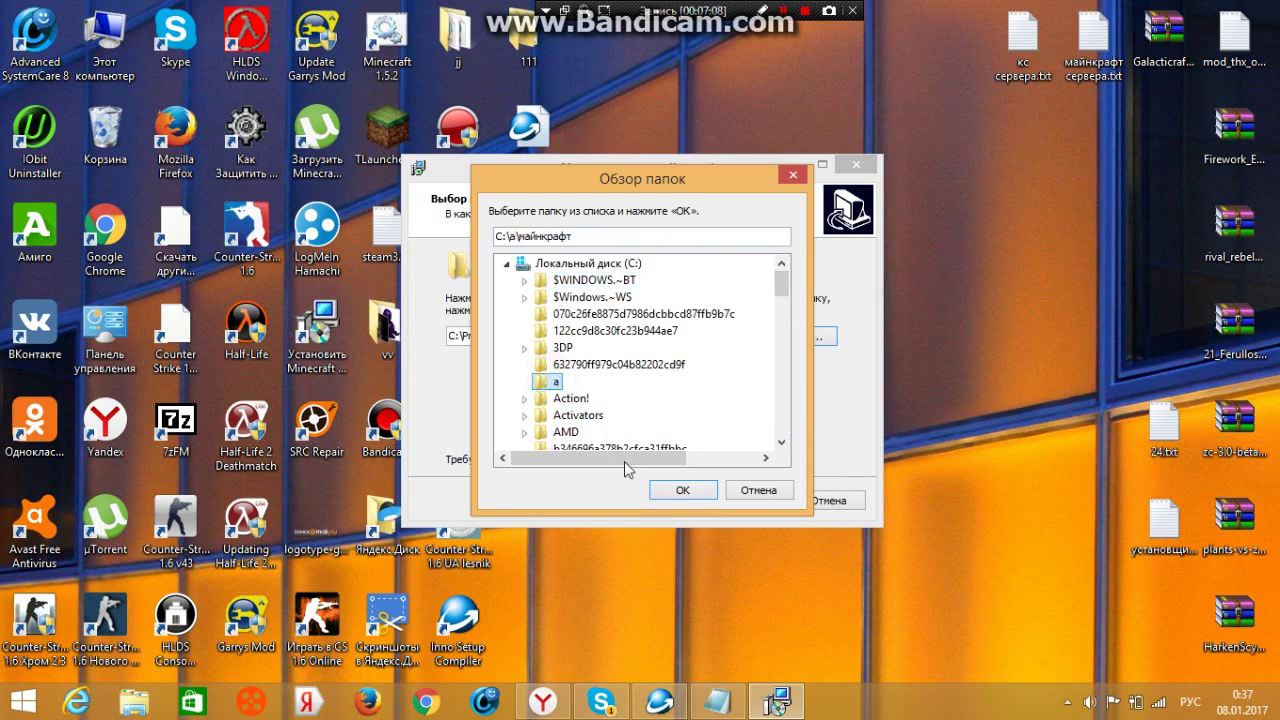
{"action": "left_click", "coordinate": [663, 490]}
{"action": "left_click", "coordinate": [726, 501]}
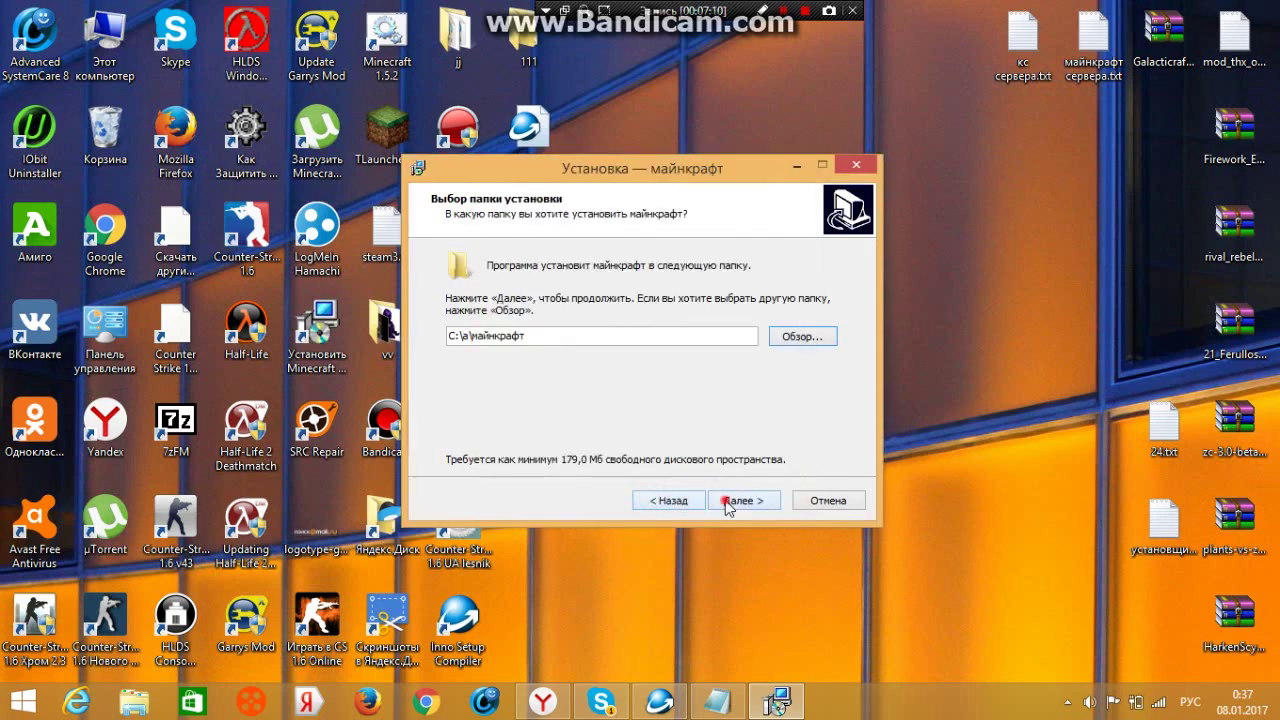
{"action": "left_click", "coordinate": [730, 501]}
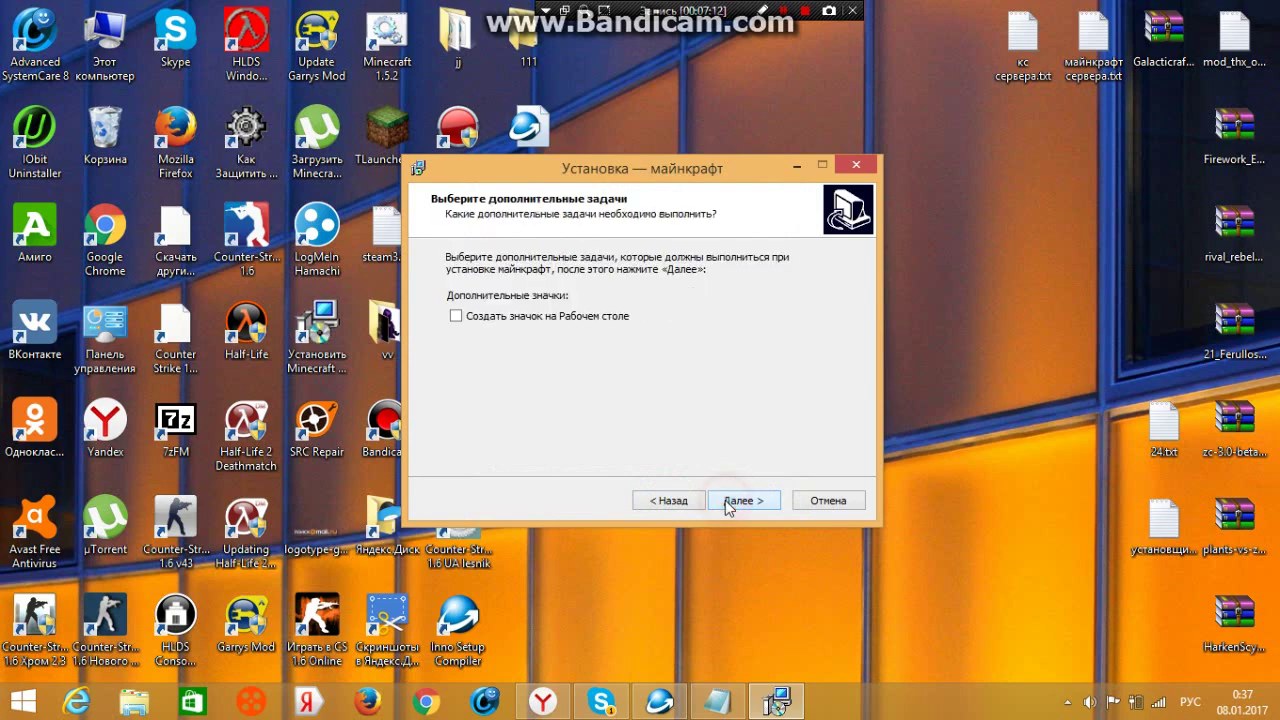
Enable creation of a desktop icon and start the installation
{"action": "left_click", "coordinate": [493, 316]}
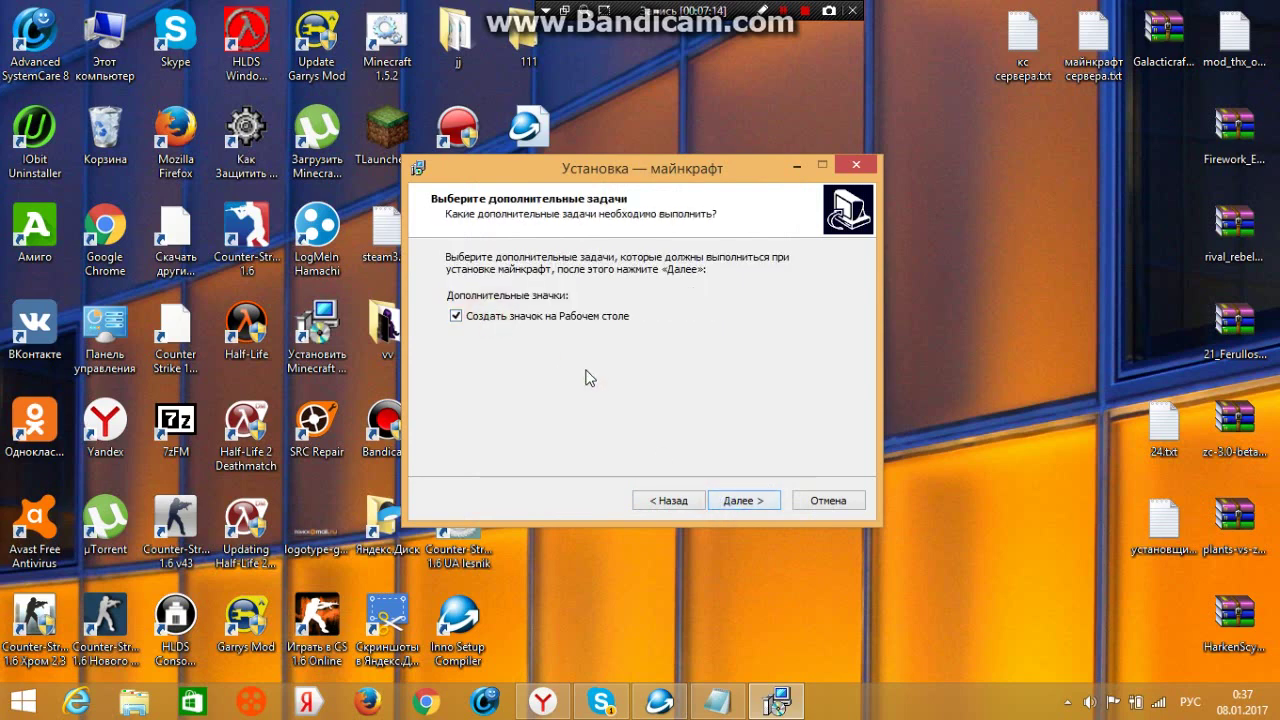
{"action": "left_click", "coordinate": [725, 504]}
{"action": "left_click", "coordinate": [726, 504]}
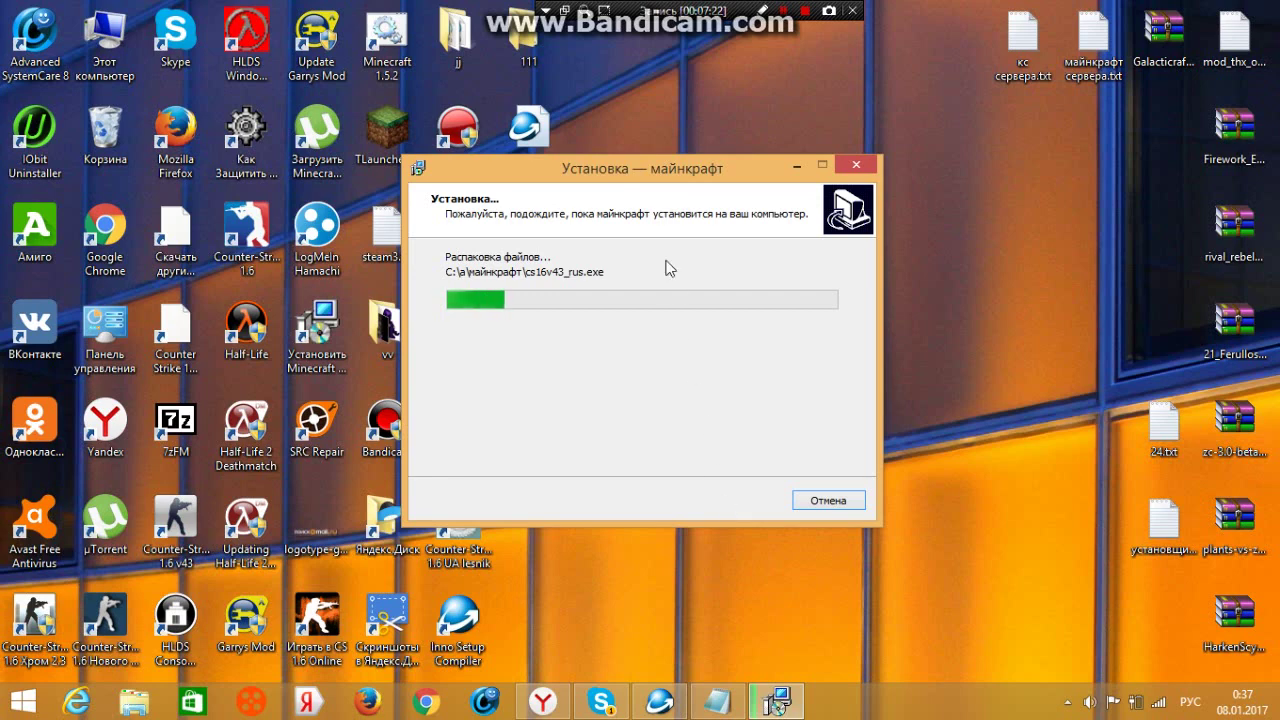
Move the installer window aside so it clears the desktop icons
{"action": "left_click_drag", "start_coordinate": [603, 174], "coordinate": [851, 157]}
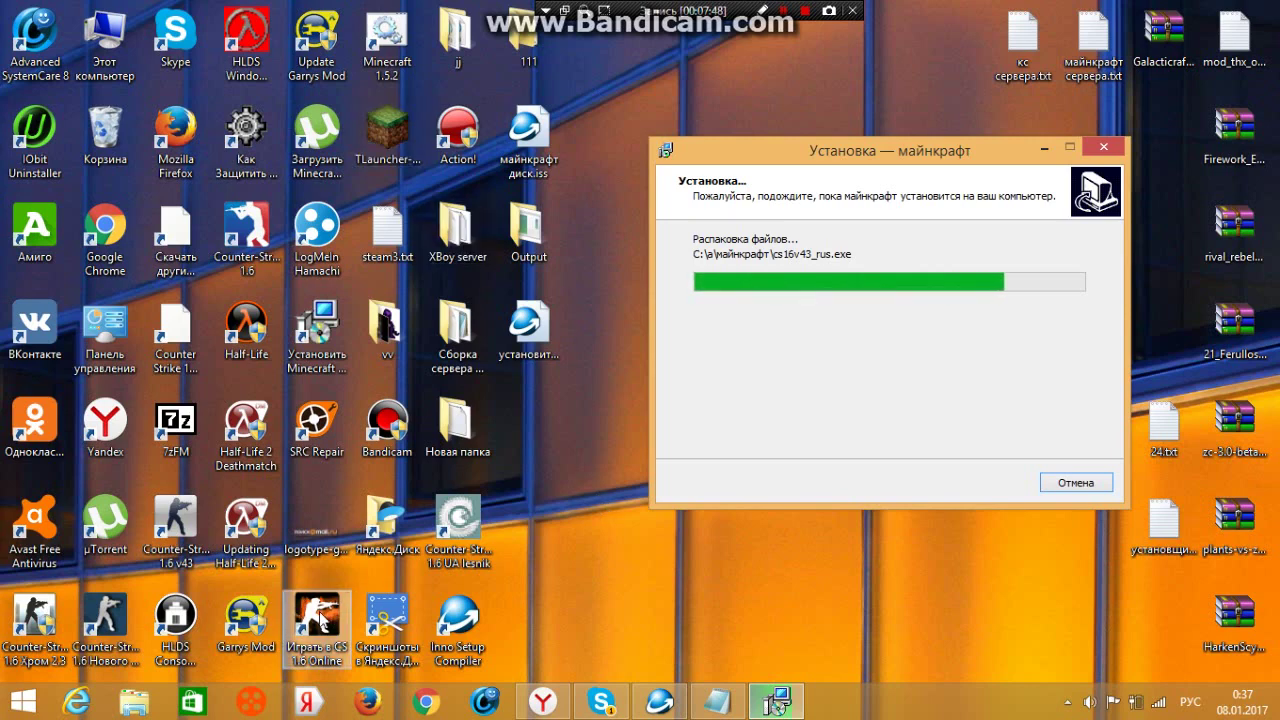
{"action": "left_click", "coordinate": [397, 145]}
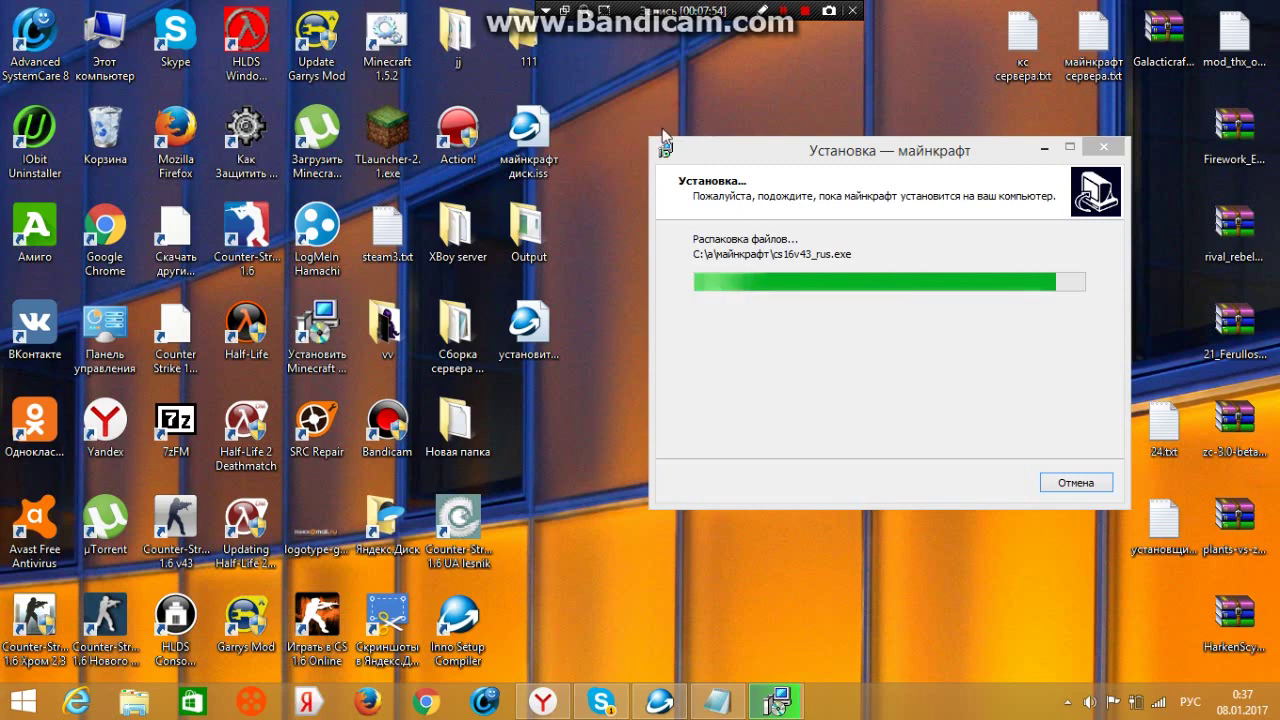
{"action": "left_click", "coordinate": [724, 153]}
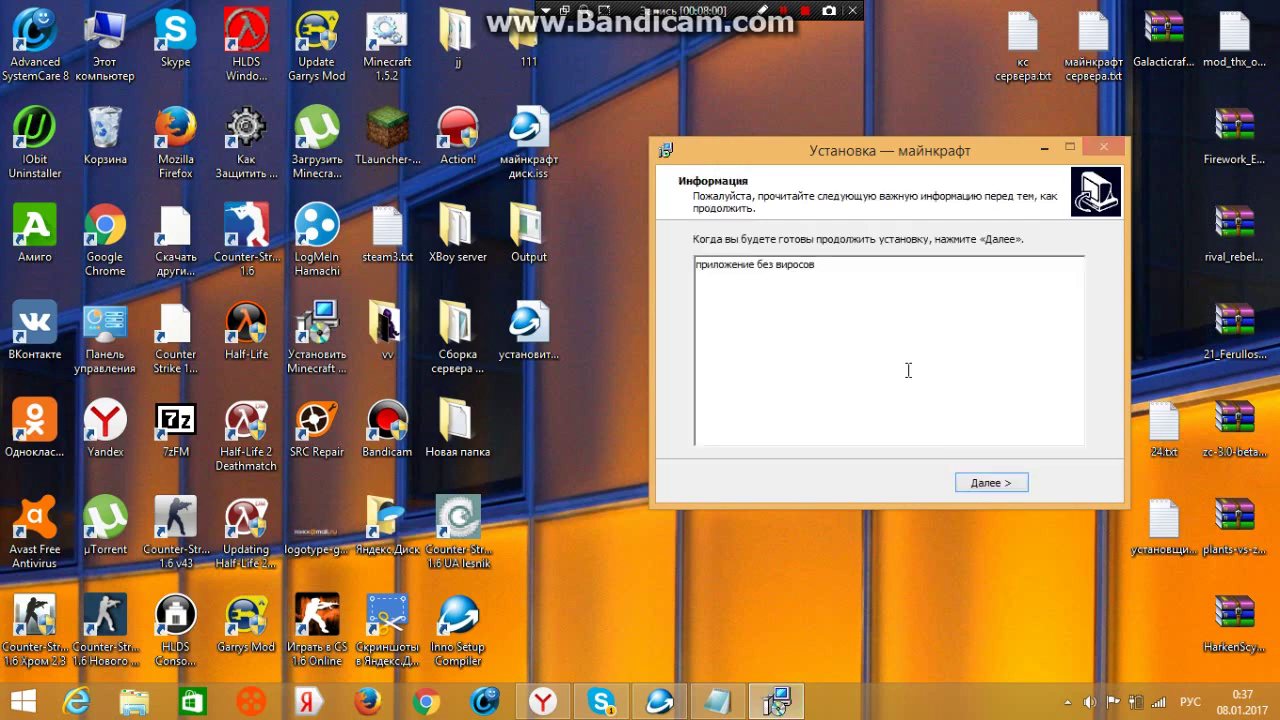
Finish the setup wizard with the option to launch майнкрафт turned off
{"action": "left_click", "coordinate": [978, 484]}
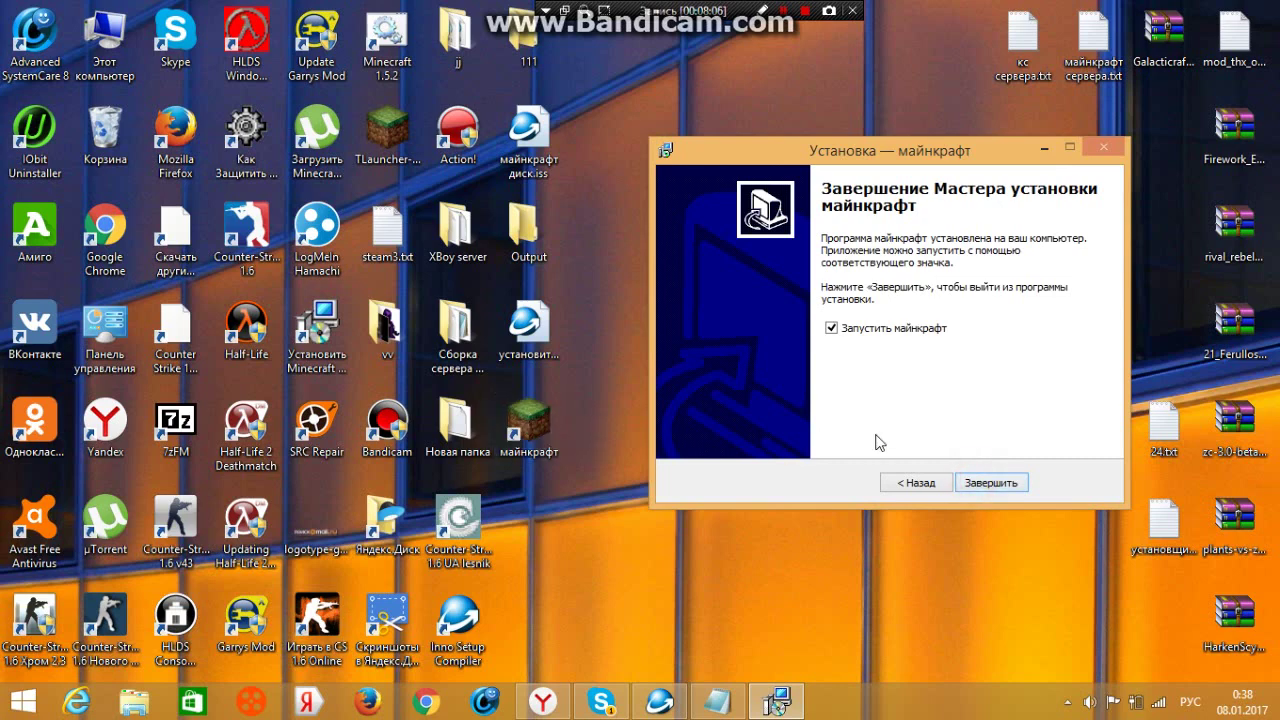
{"action": "left_click", "coordinate": [870, 329]}
{"action": "left_click", "coordinate": [982, 482]}
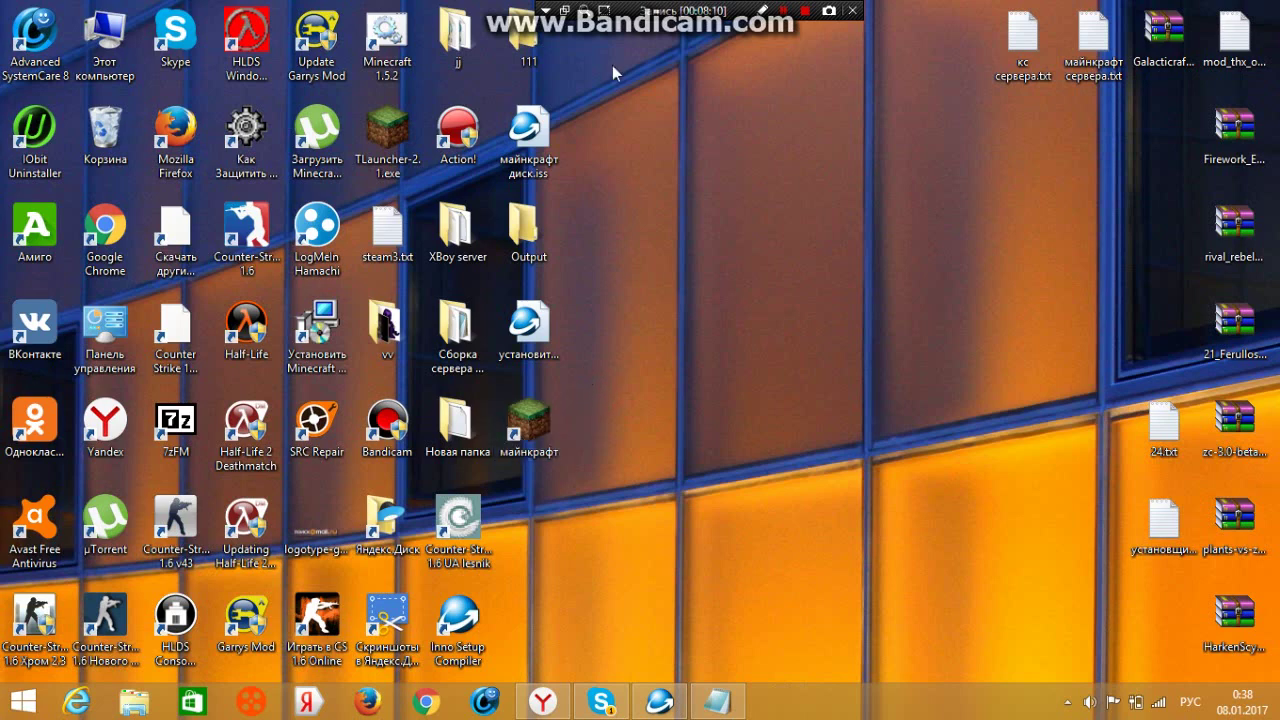
Reopen the note, add the line "вот и оно" at the end, select it, and minimize the note
{"action": "left_click", "coordinate": [717, 701]}
{"action": "left_click", "coordinate": [309, 303]}
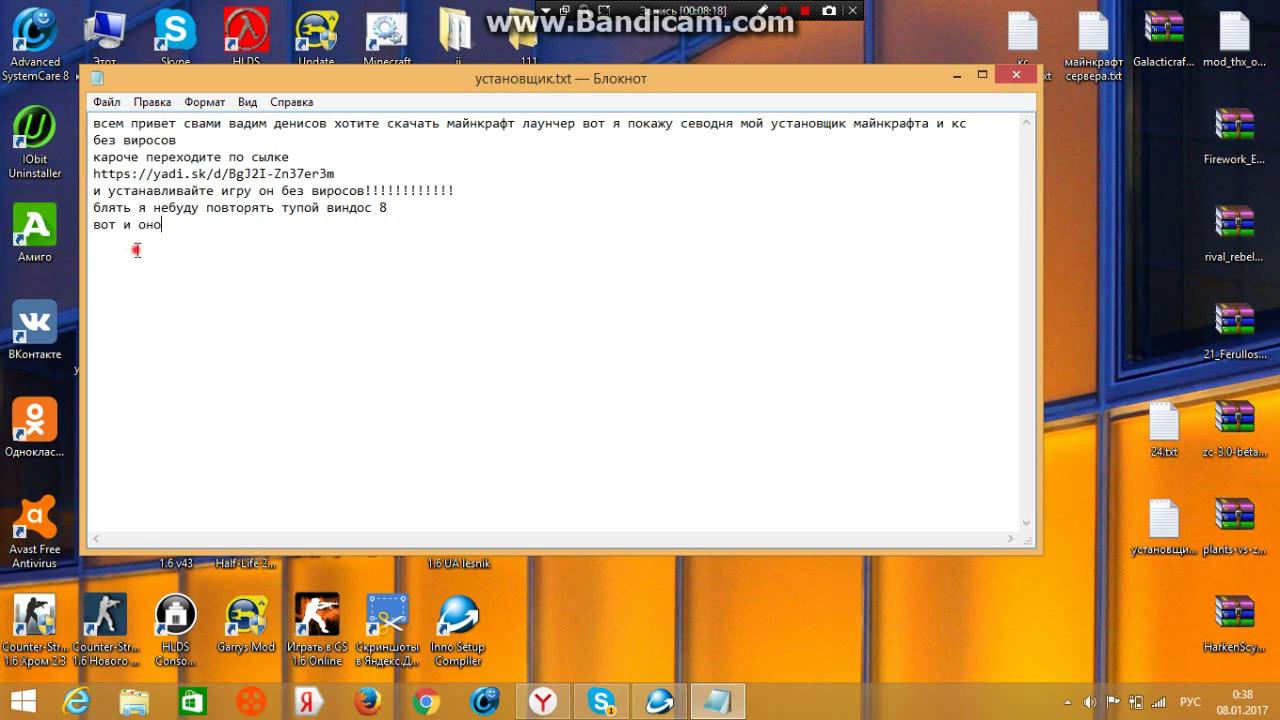
{"action": "left_click_drag", "start_coordinate": [162, 226], "coordinate": [93, 226]}
{"action": "left_click", "coordinate": [955, 77]}
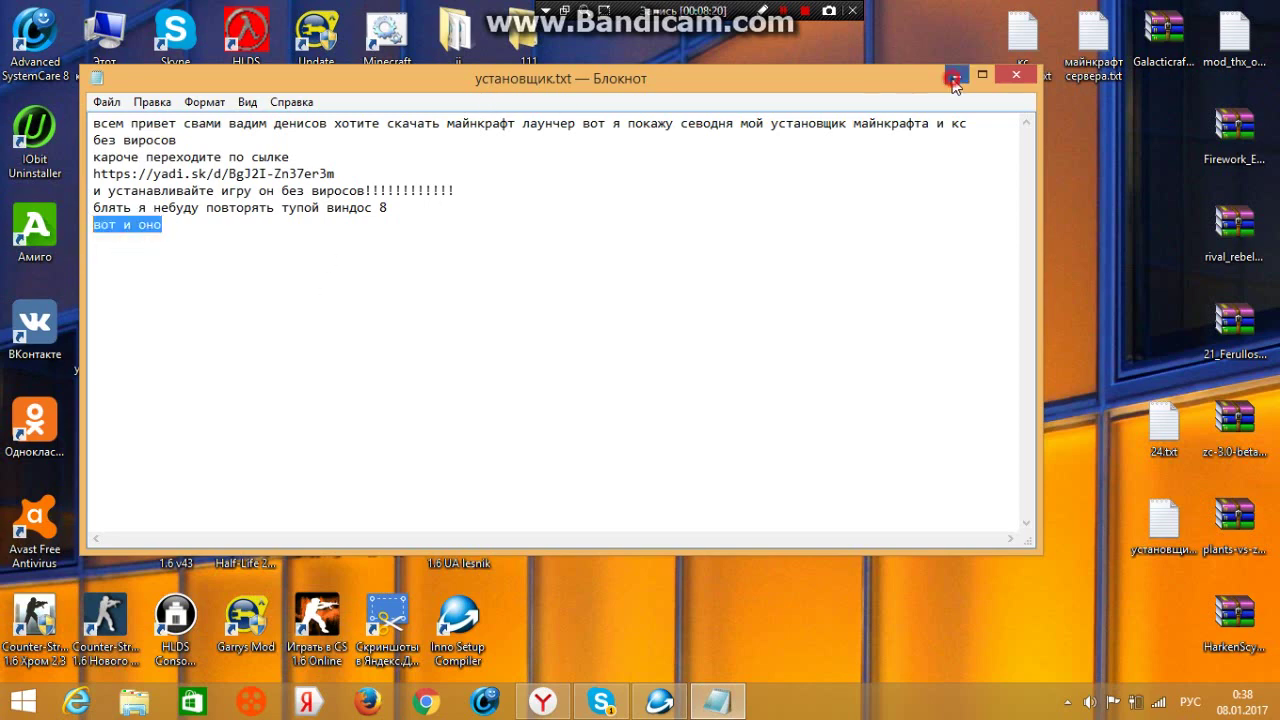
Open the file location of the new майнкрафт desktop shortcut and clear the file selection there
{"action": "left_click_drag", "start_coordinate": [615, 460], "coordinate": [518, 429]}
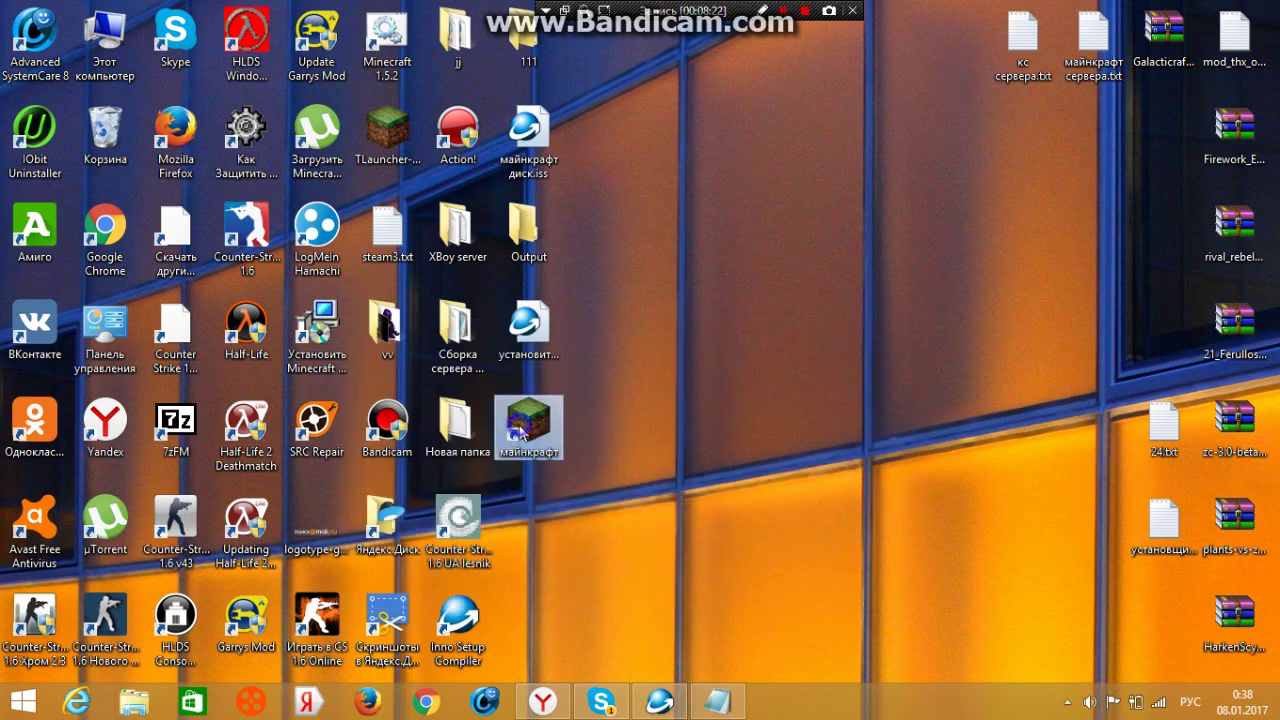
{"action": "double_click", "coordinate": [518, 428]}
{"action": "right_click", "coordinate": [517, 428]}
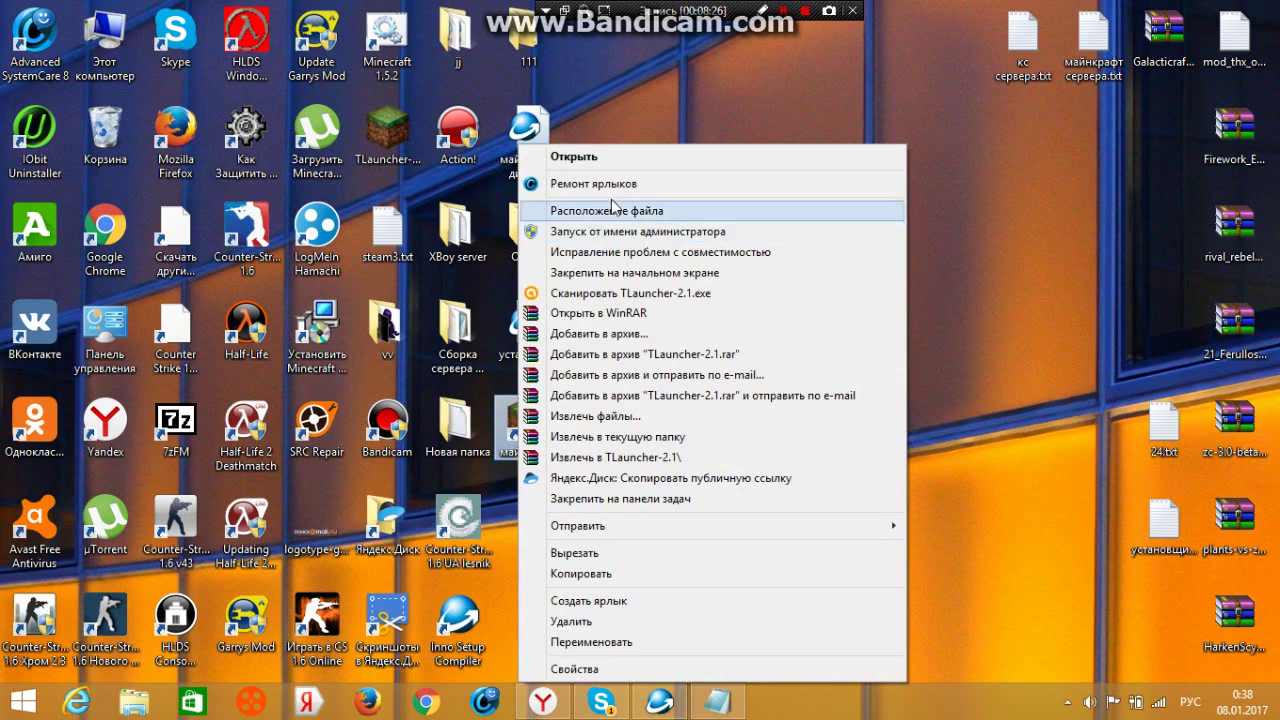
{"action": "left_click", "coordinate": [610, 212]}
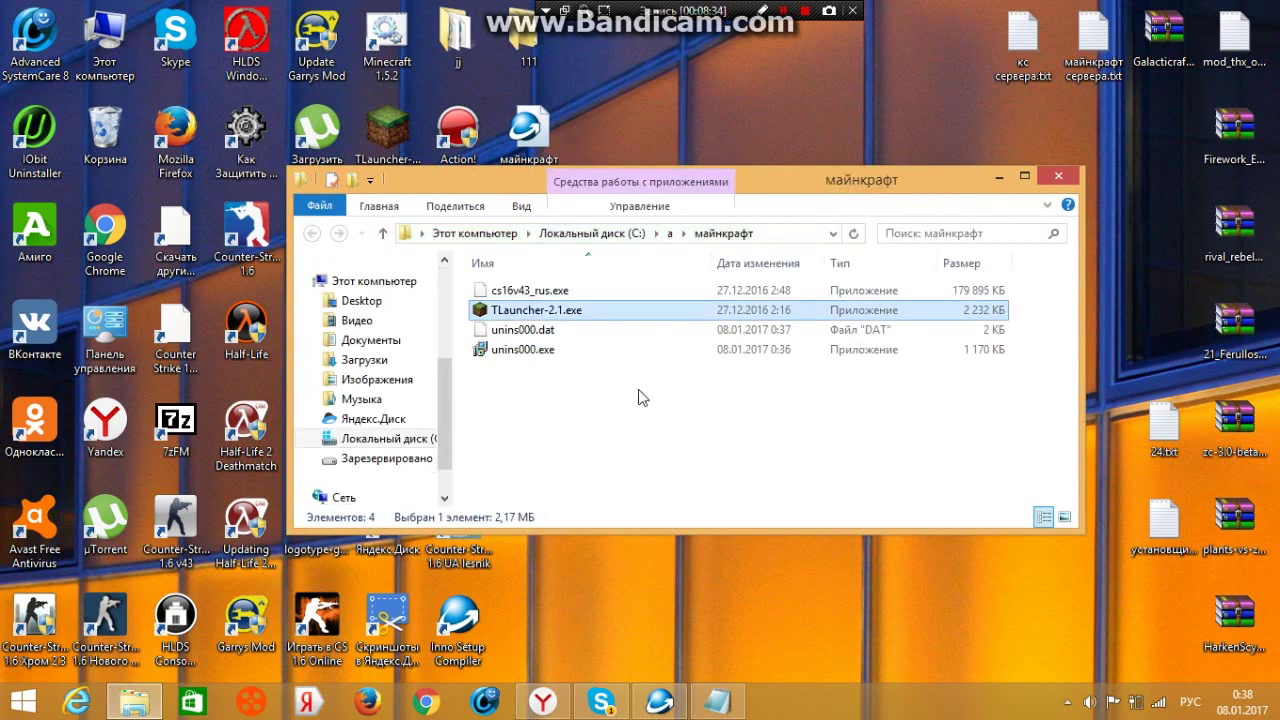
{"action": "left_click_drag", "start_coordinate": [618, 440], "coordinate": [623, 400]}
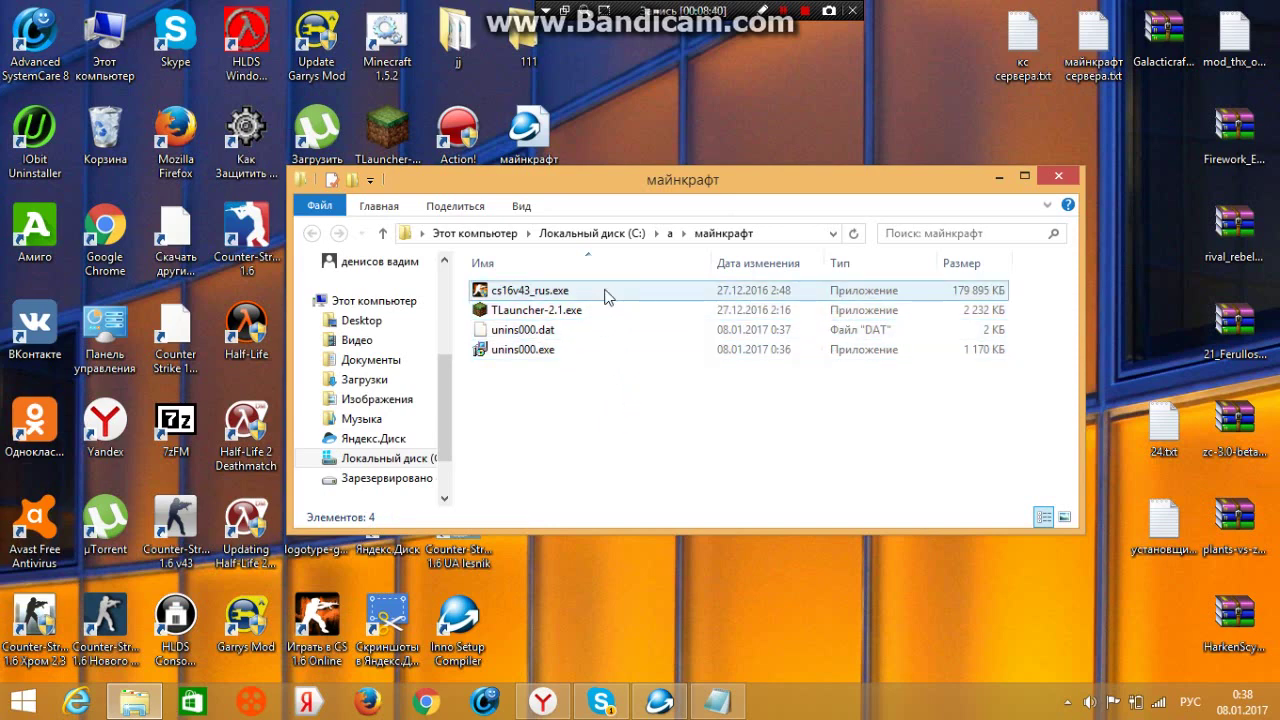
Reopen the note and delete its last line "вот и оно"
{"action": "left_click", "coordinate": [718, 700]}
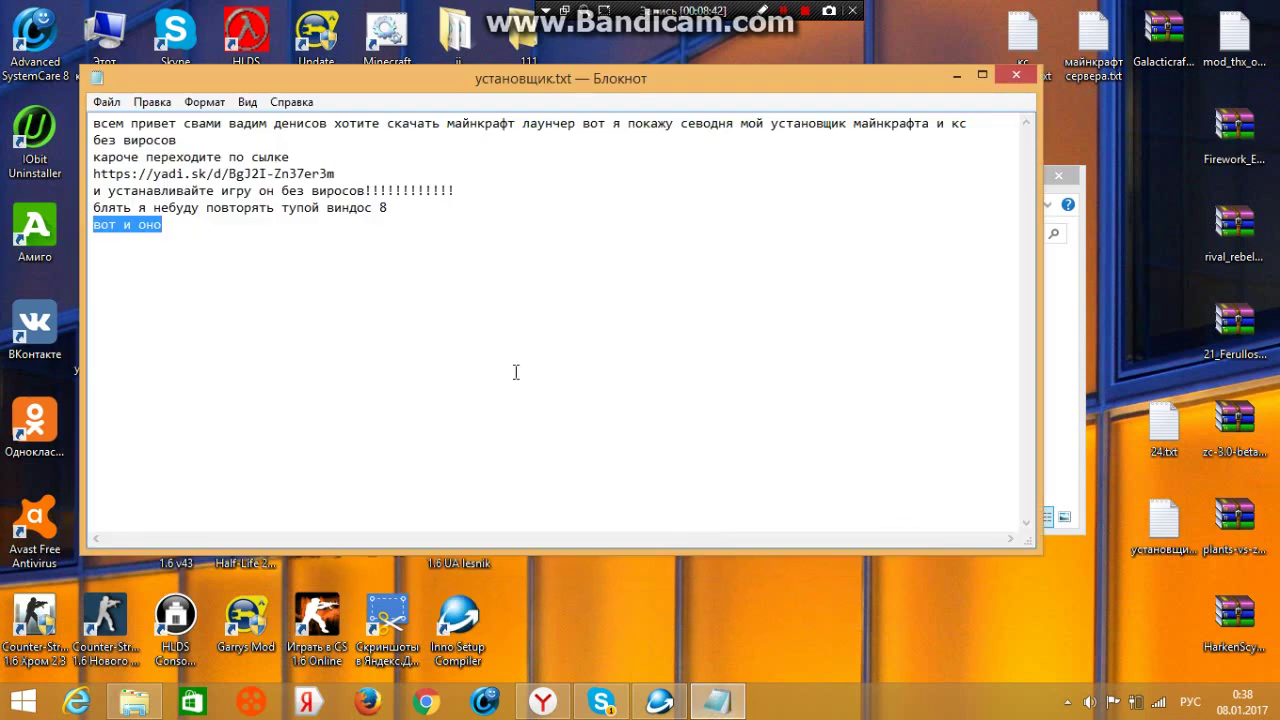
{"action": "key", "text": "BackSpace"}
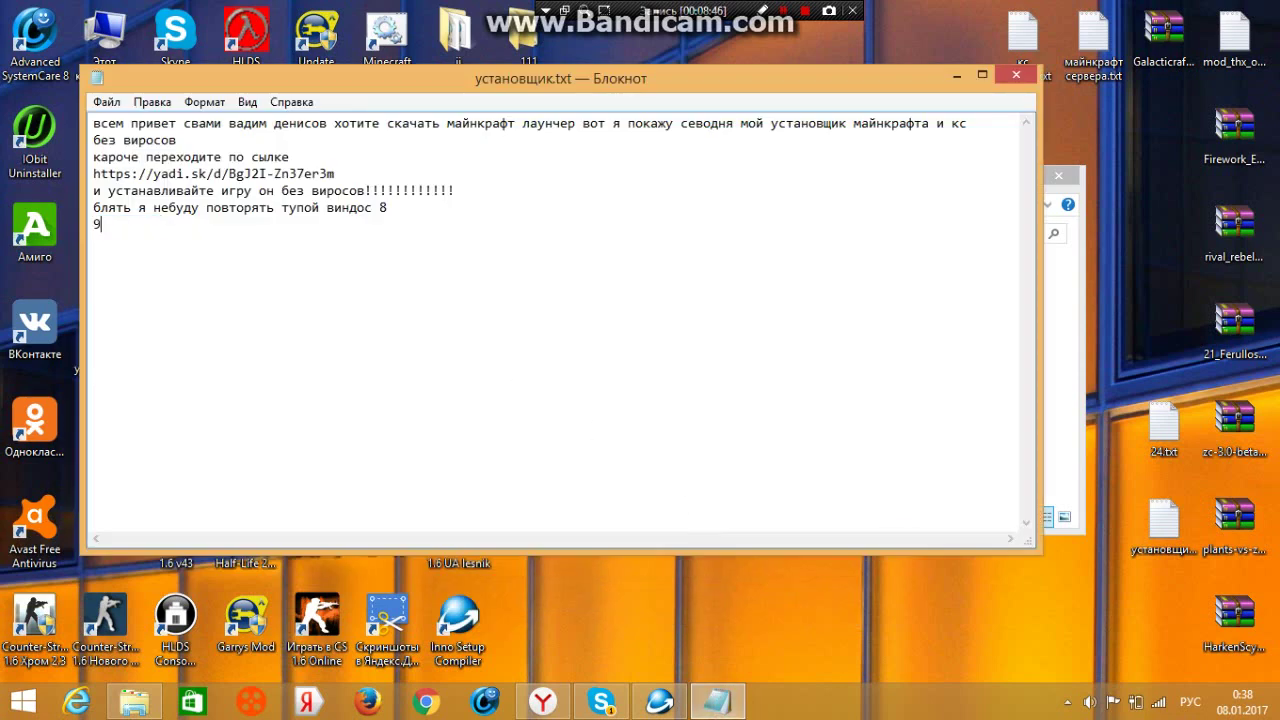
{"action": "key", "text": "BackSpace"}
{"action": "type", "text": ",,"}
{"action": "key", "text": "BackSpace"}
{"action": "key", "text": "BackSpace"}
{"action": "key", "text": "alt+shift"}
{"action": "type", "text": "////"}
{"action": "key", "text": "BackSpace"}
{"action": "key", "text": "BackSpace"}
{"action": "key", "text": "BackSpace"}
{"action": "key", "text": "BackSpace"}
{"action": "type", "text": "???????????"}
{"action": "key", "text": "BackSpace"}
{"action": "key", "text": "BackSpace"}
{"action": "key", "text": "BackSpace"}
{"action": "key", "text": "BackSpace"}
{"action": "key", "text": "BackSpace"}
{"action": "key", "text": "BackSpace"}
{"action": "key", "text": "BackSpace"}
{"action": "key", "text": "BackSpace"}
{"action": "key", "text": "BackSpace"}
{"action": "key", "text": "BackSpace"}
{"action": "key", "text": "BackSpace"}
{"action": "key", "text": "BackSpace"}
{"action": "key", "text": "BackSpace"}
Minimize the note and launch cs16v43_rus.exe from the майнкрафт folder
{"action": "left_click", "coordinate": [958, 76]}
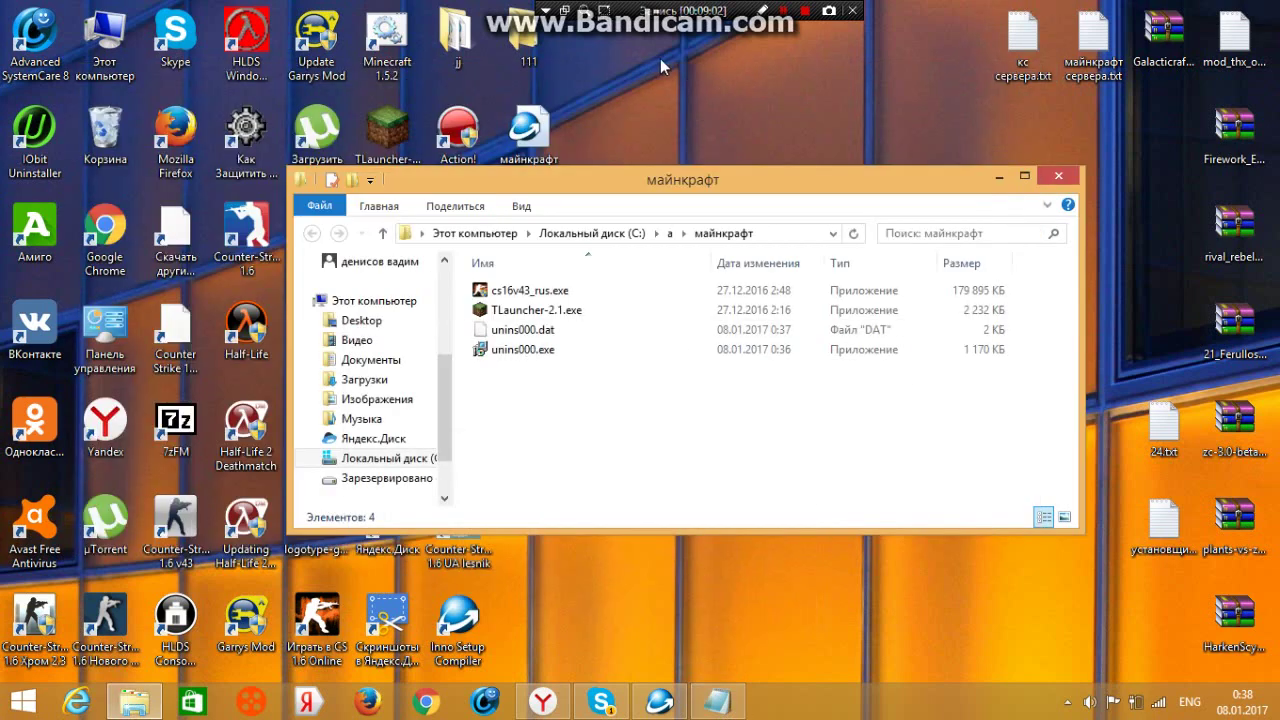
{"action": "double_click", "coordinate": [524, 291]}
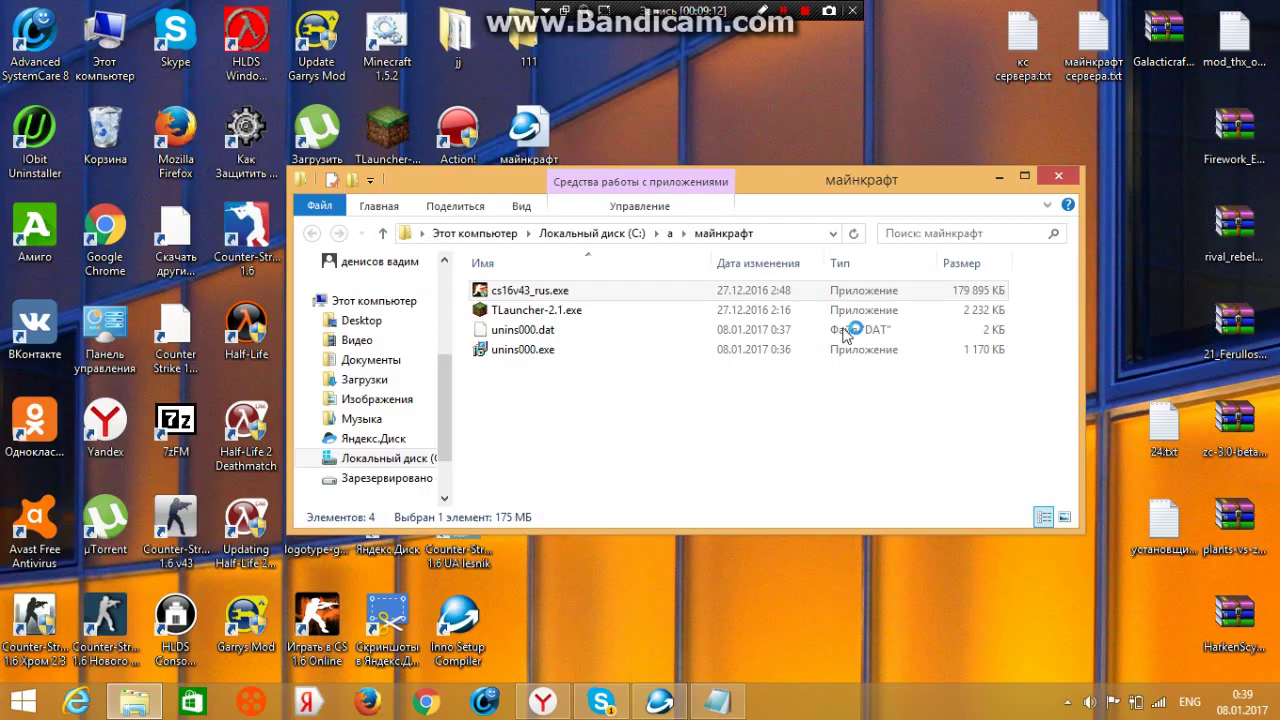
Minimize the майнкрафт folder window, bring up the установщик.txt note and delete the unfinished line below the one about installing the game
{"action": "left_click", "coordinate": [995, 176]}
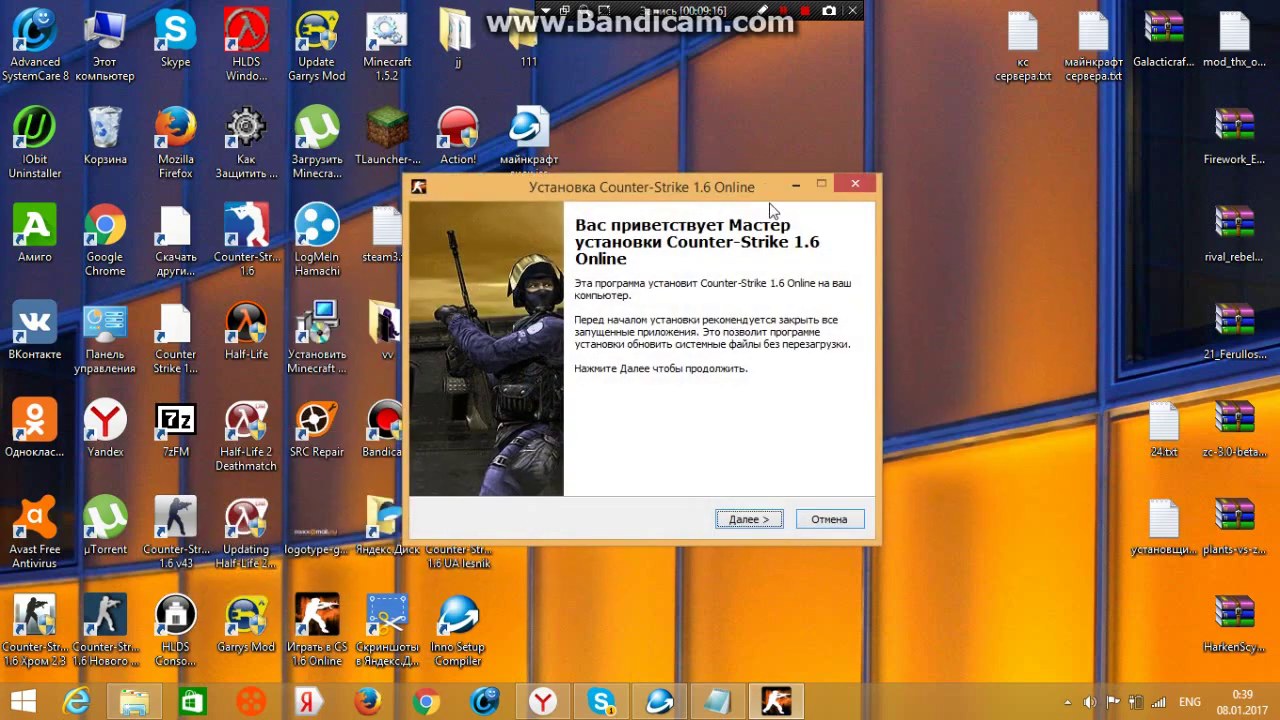
{"action": "left_click", "coordinate": [718, 701]}
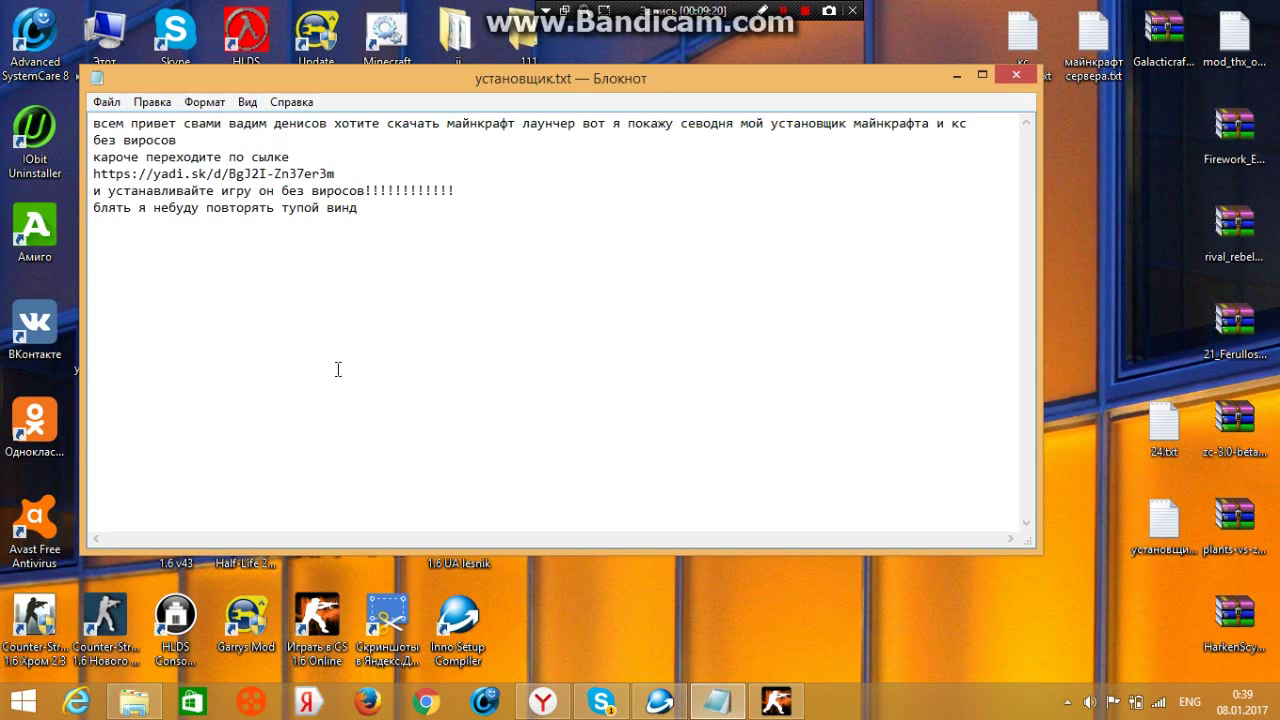
{"action": "key", "text": "BackSpace"}
{"action": "key", "text": "BackSpace"}
{"action": "key", "text": "BackSpace"}
{"action": "key", "text": "BackSpace"}
{"action": "key", "text": "BackSpace"}
{"action": "key", "text": "BackSpace"}
{"action": "key", "text": "BackSpace"}
{"action": "key", "text": "BackSpace"}
{"action": "key", "text": "BackSpace"}
{"action": "key", "text": "BackSpace"}
{"action": "key", "text": "BackSpace"}
{"action": "key", "text": "BackSpace"}
{"action": "key", "text": "BackSpace"}
{"action": "key", "text": "BackSpace"}
{"action": "key", "text": "BackSpace"}
{"action": "key", "text": "BackSpace"}
{"action": "key", "text": "BackSpace"}
{"action": "key", "text": "BackSpace"}
{"action": "key", "text": "BackSpace"}
{"action": "key", "text": "BackSpace"}
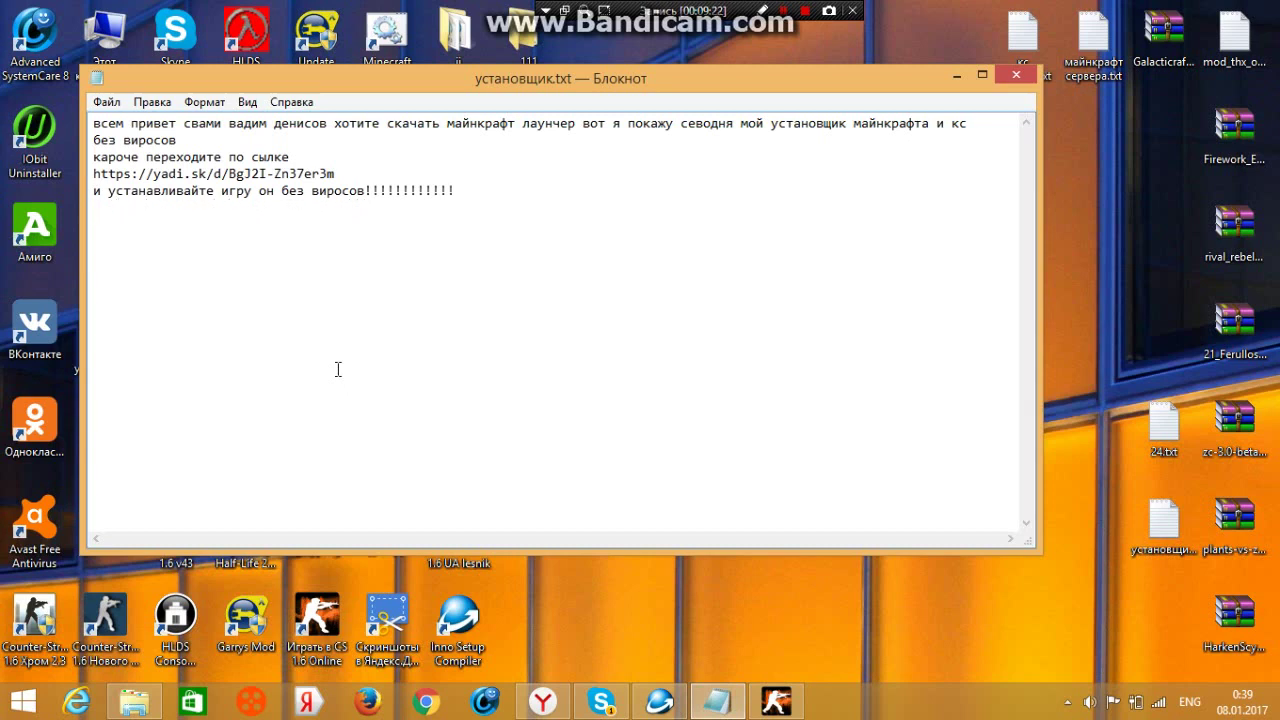
Switch the input language to Russian and write "ладно всем пока" as the last line of the note
{"action": "key", "text": "alt+shift"}
{"action": "left_click_drag", "start_coordinate": [650, 216], "coordinate": [464, 208]}
{"action": "key", "text": "BackSpace"}
{"action": "type", "text": "но всем пока"}
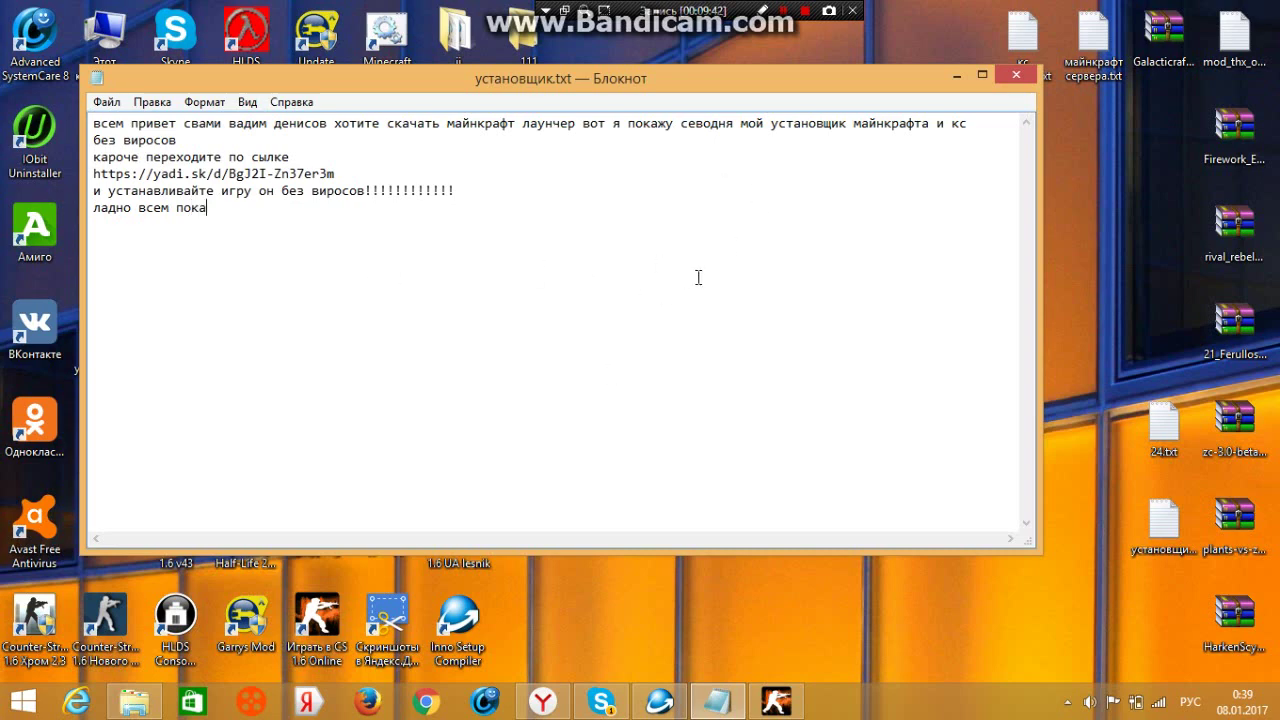
Minimize the note, exit the Counter-Strike 1.6 Online setup wizard with confirmation, and clear the desktop selection
{"action": "left_click", "coordinate": [957, 77]}
{"action": "left_click", "coordinate": [856, 185]}
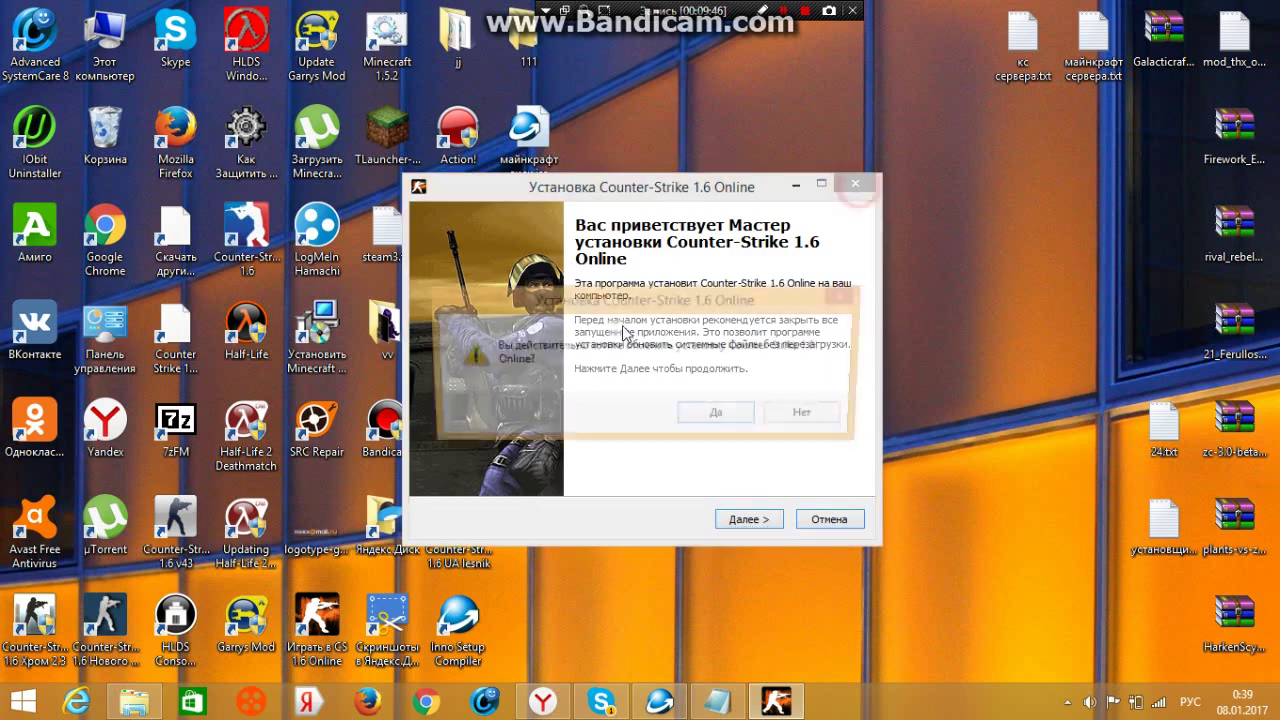
{"action": "left_click", "coordinate": [720, 417]}
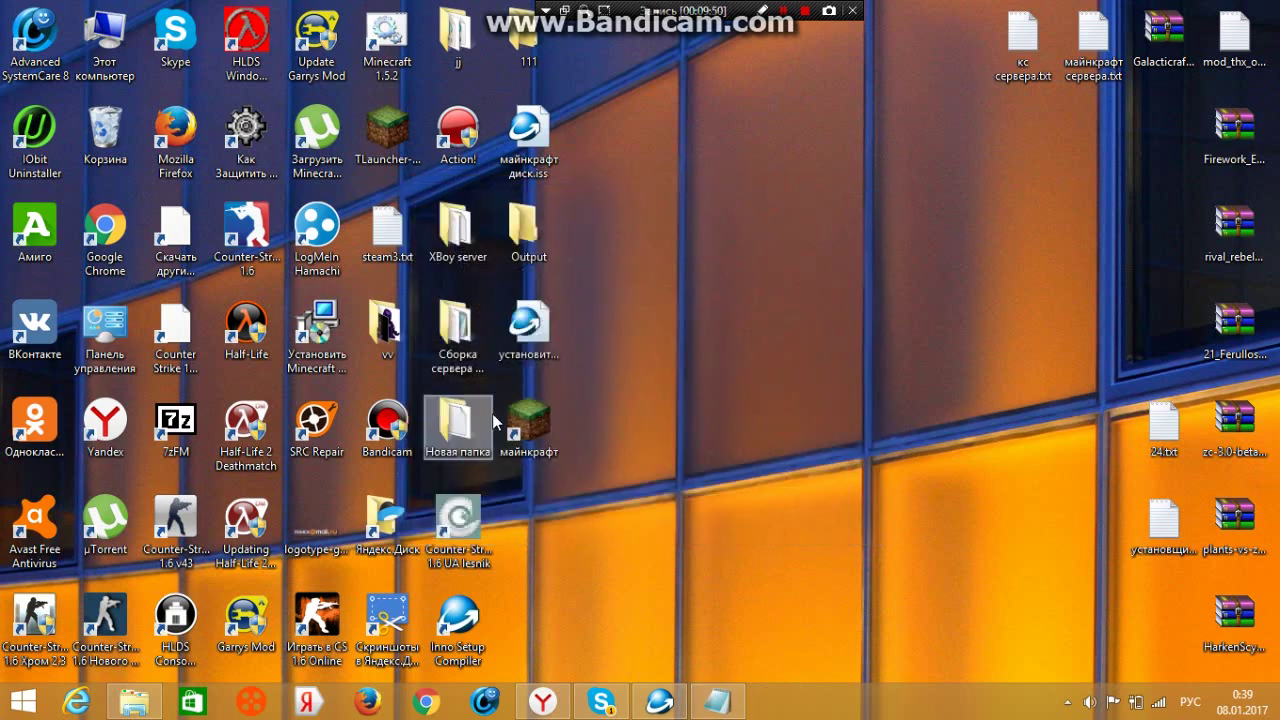
{"action": "left_click_drag", "start_coordinate": [628, 312], "coordinate": [808, 170]}
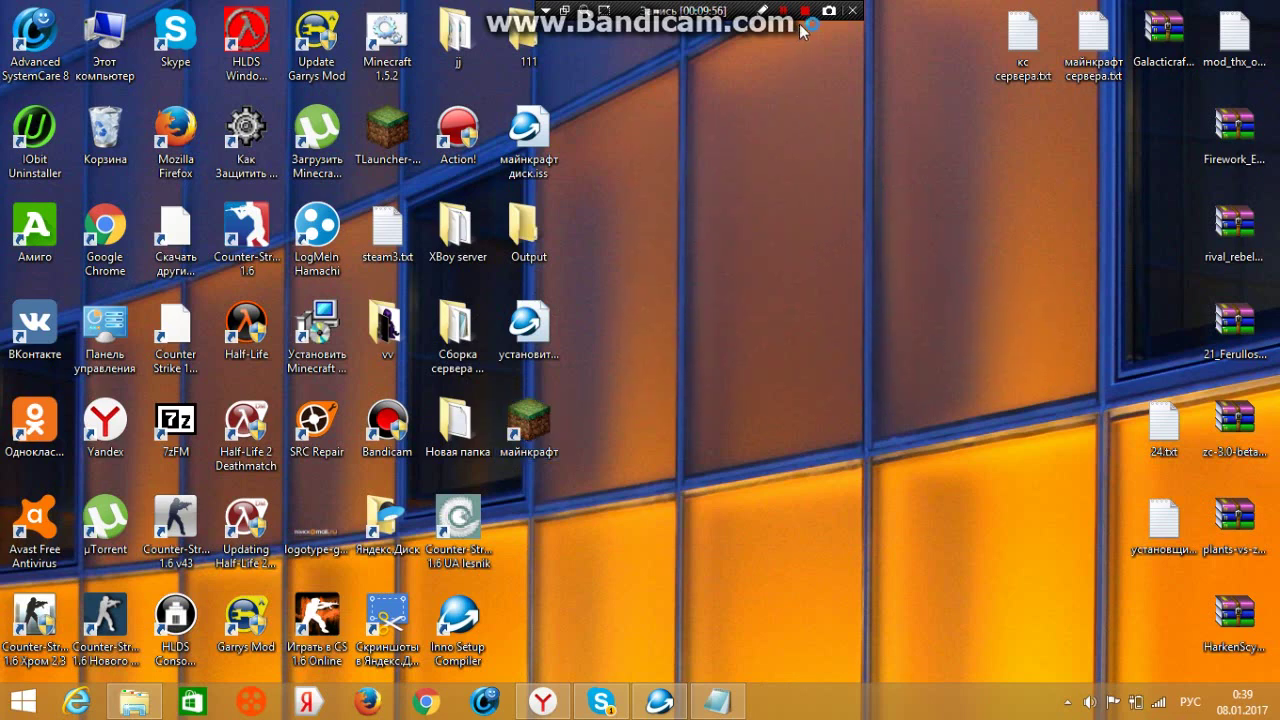